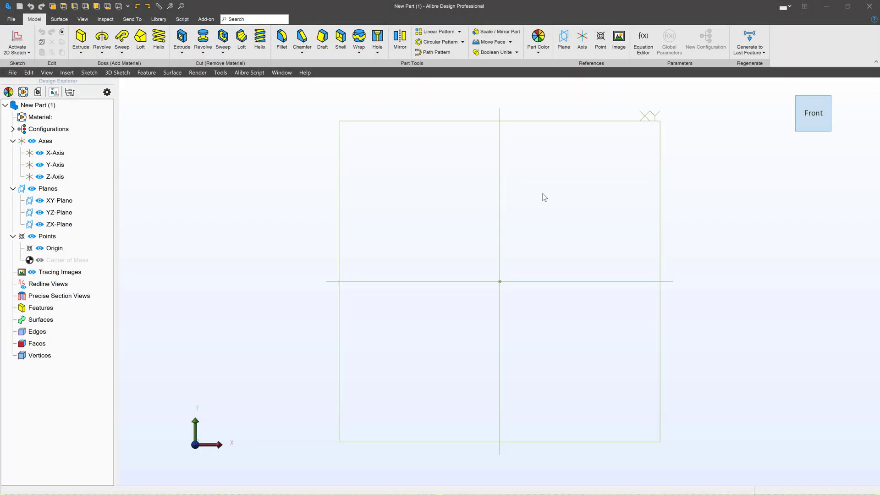
# Step: Activate a 2D sketch on the part's XY-Plane, ready to draw a centre-point arc
pyautogui.click(463, 122)
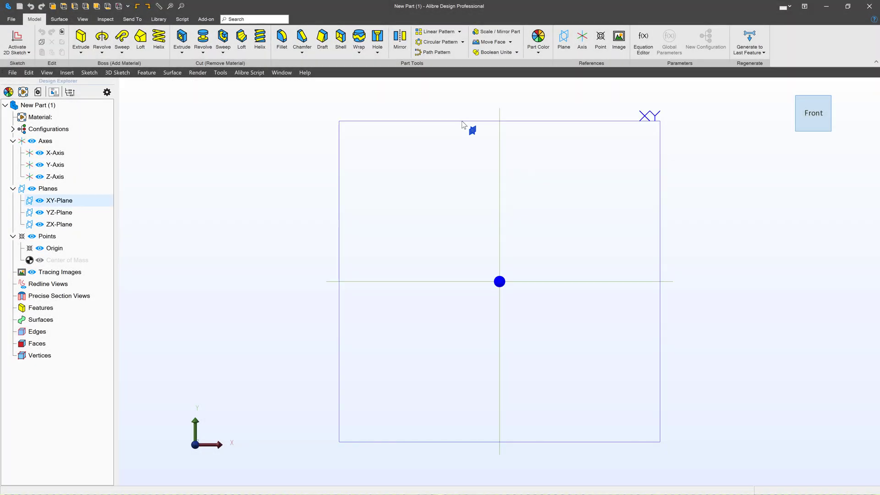
pyautogui.click(25, 42)
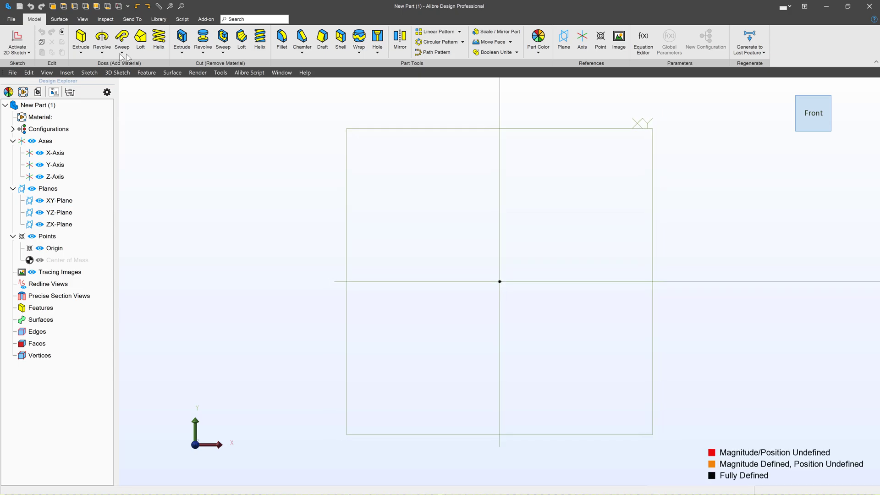
pyautogui.click(237, 38)
# Step: Draw a quarter arc starting at the origin with its centre above it
pyautogui.scroll(5, 491, 277)
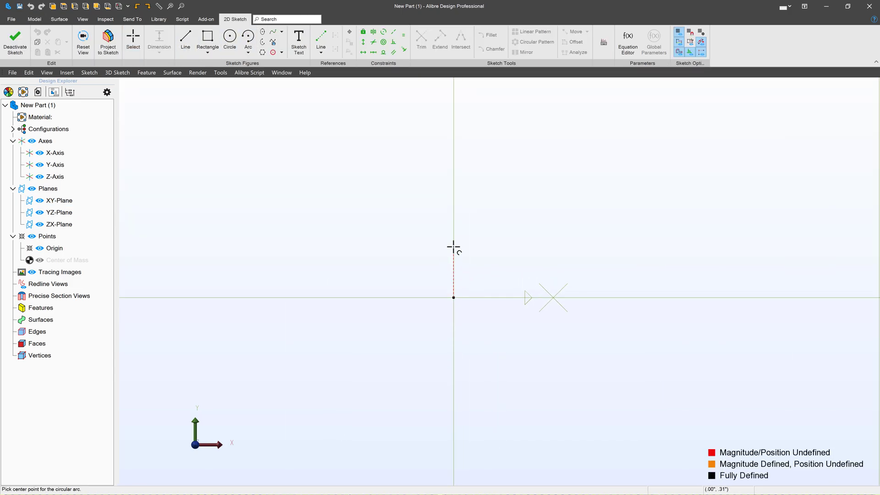
pyautogui.click(453, 247)
pyautogui.click(453, 297)
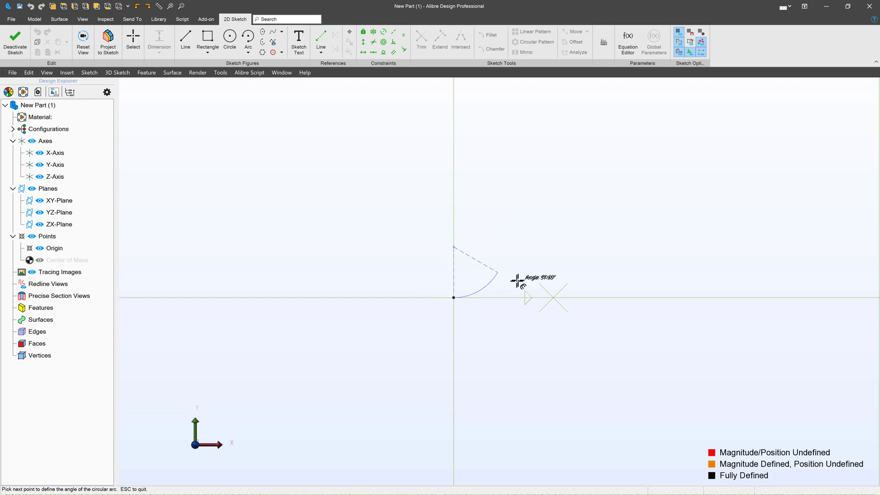
pyautogui.click(533, 245)
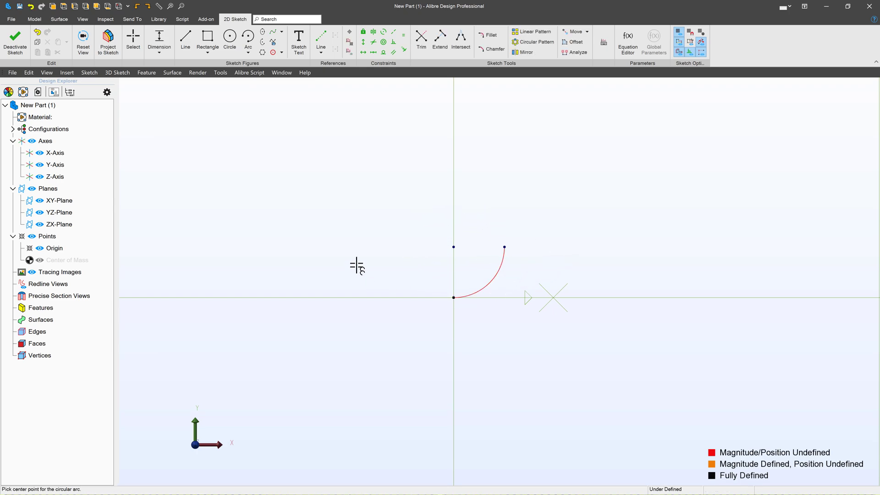
# Step: Vertically align the arc centre and lower end with the origin
pyautogui.click(363, 43)
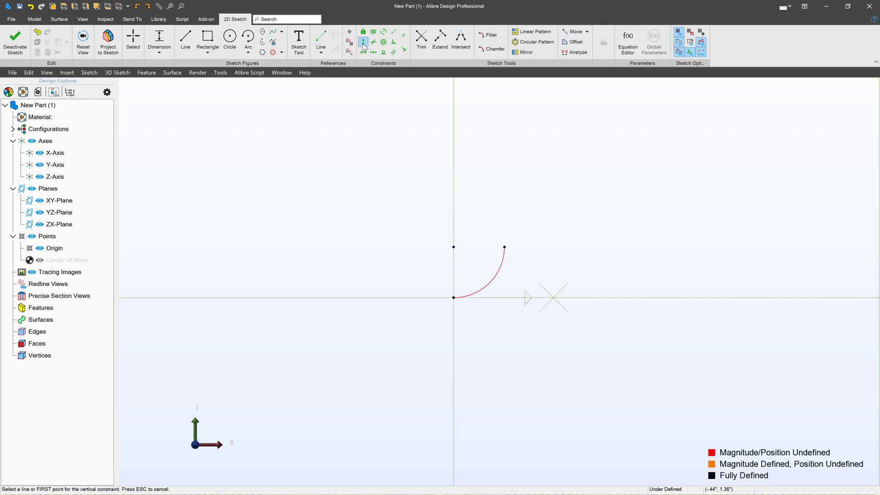
pyautogui.click(454, 298)
pyautogui.click(453, 246)
pyautogui.click(456, 298)
pyautogui.click(453, 246)
# Step: Make the arc's top end level with its centre
pyautogui.click(363, 51)
pyautogui.click(454, 246)
pyautogui.click(504, 246)
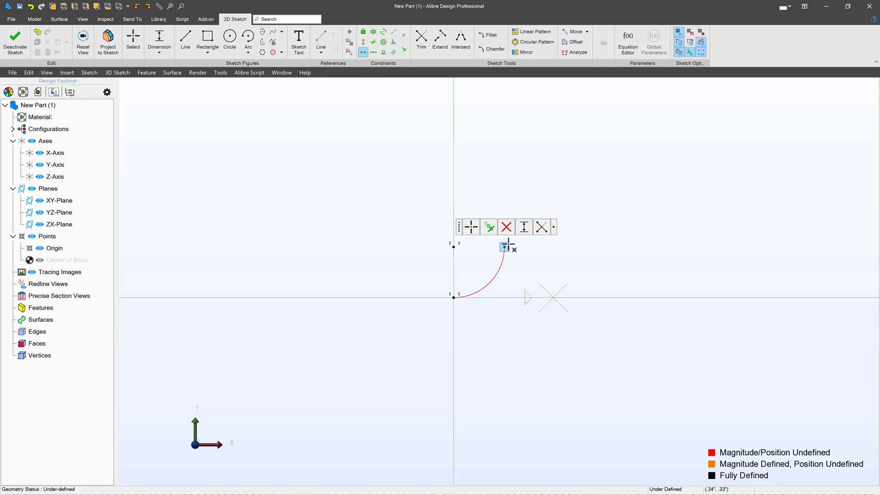
pyautogui.click(506, 246)
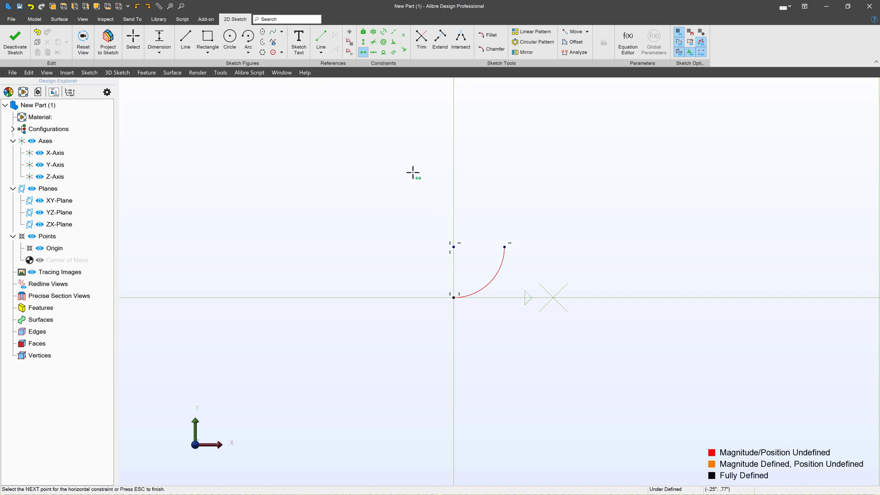
pyautogui.press('Escape')
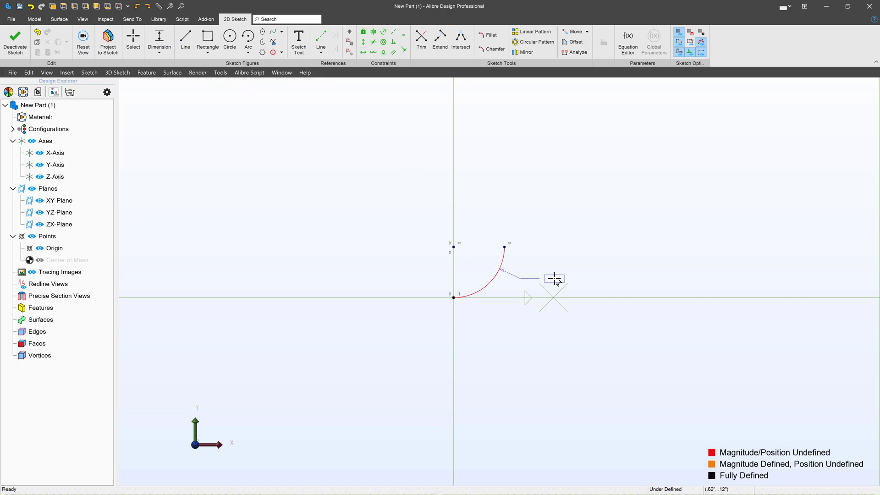
# Step: Set the arc radius to 0.350" and draw a vertical line up from its top end
pyautogui.click(554, 278)
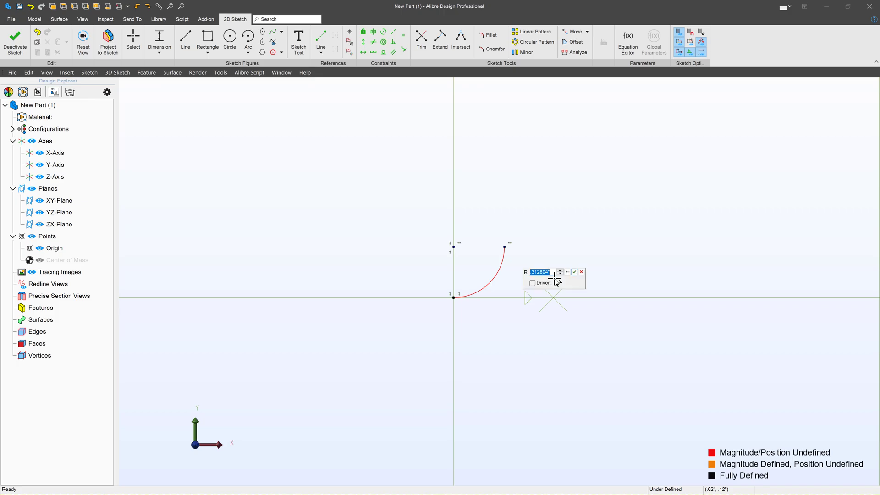
pyautogui.press('Return')
pyautogui.click(185, 39)
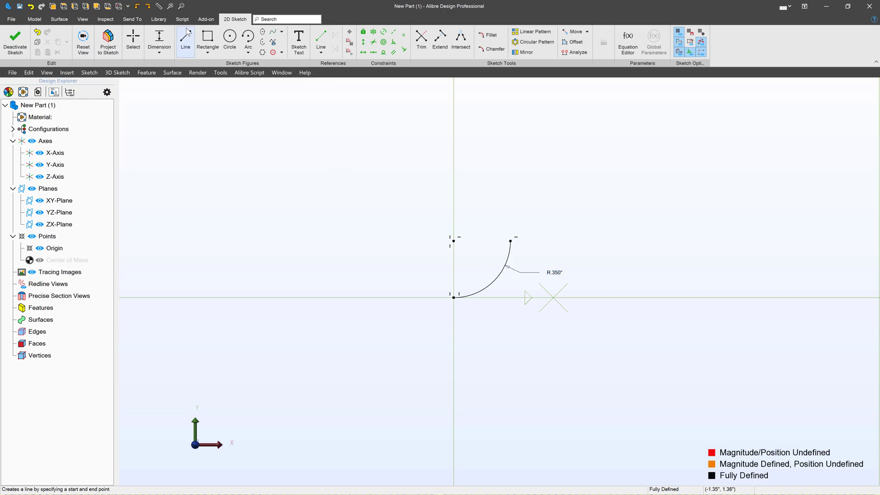
pyautogui.click(513, 241)
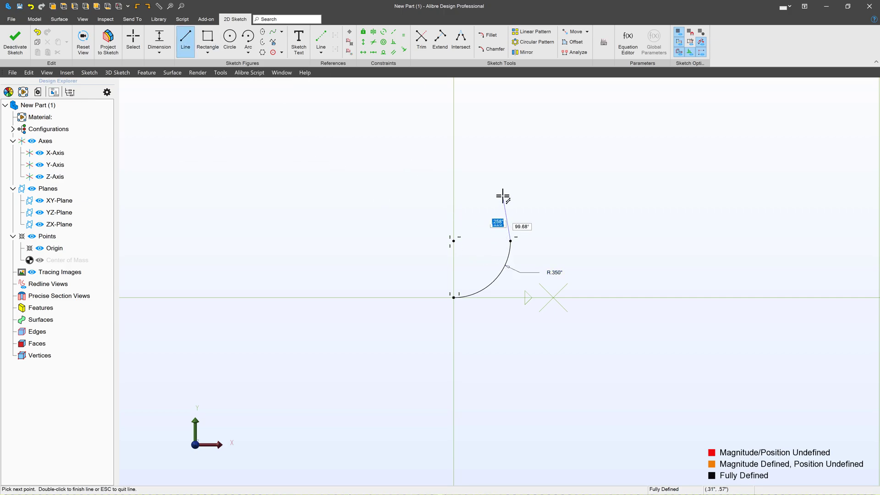
pyautogui.click(510, 175)
pyautogui.press('Escape')
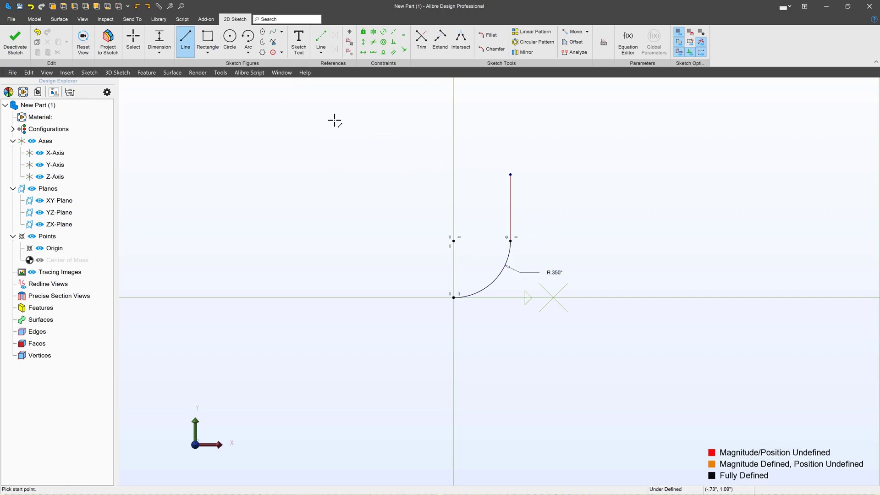
pyautogui.press('Escape')
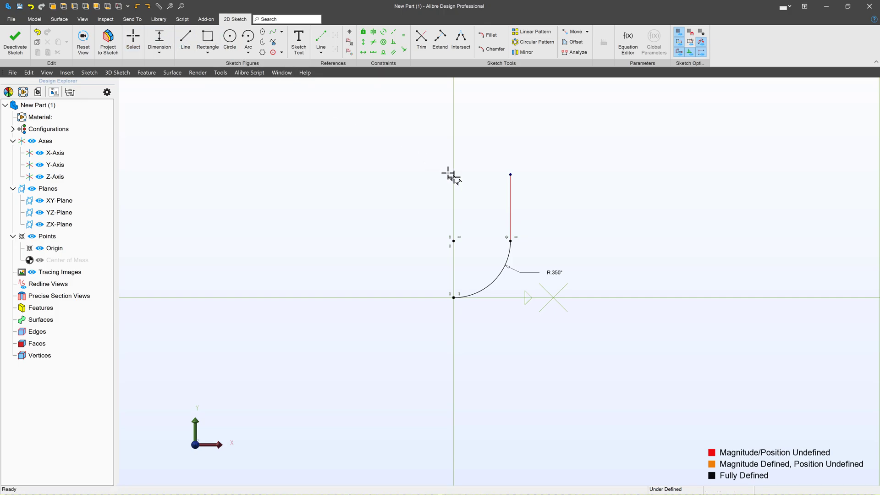
# Step: Dimension the vertical line to 6" long
pyautogui.click(510, 204)
pyautogui.click(549, 207)
pyautogui.press('Return')
# Step: Select Tangent Arc from the Arc tool's list of arc types
pyautogui.scroll(-5, 471, 341)
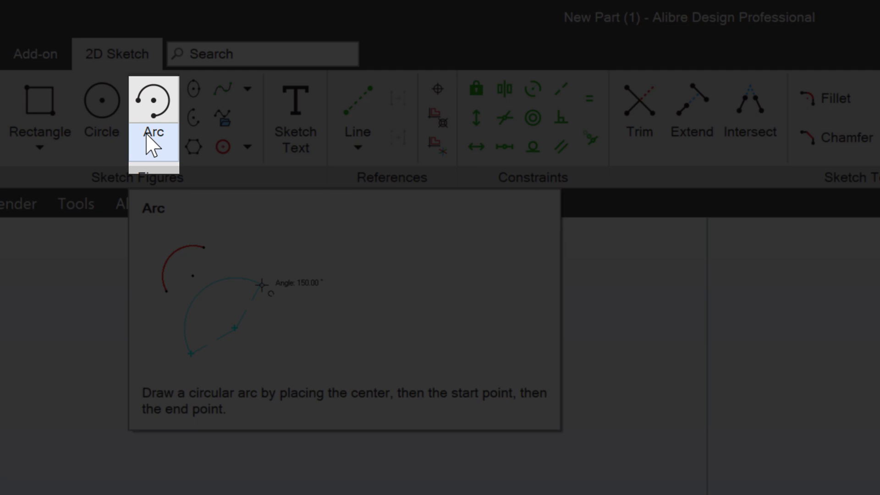
pyautogui.click(153, 146)
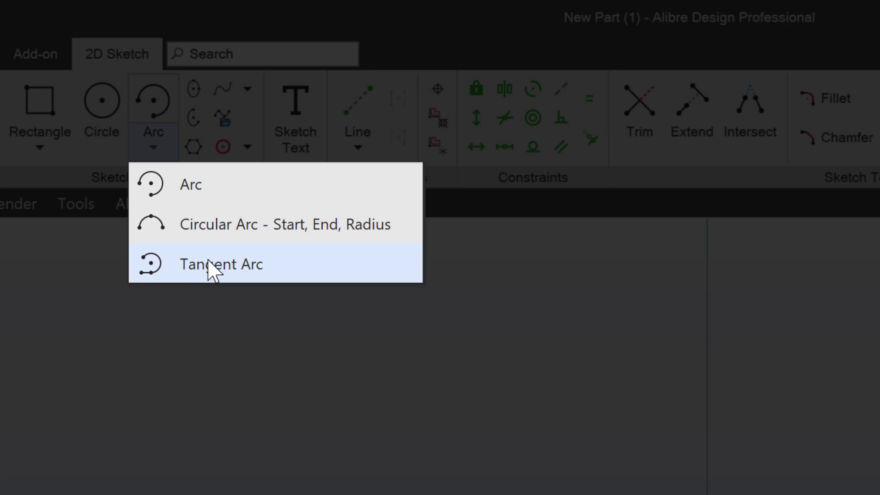
pyautogui.click(208, 266)
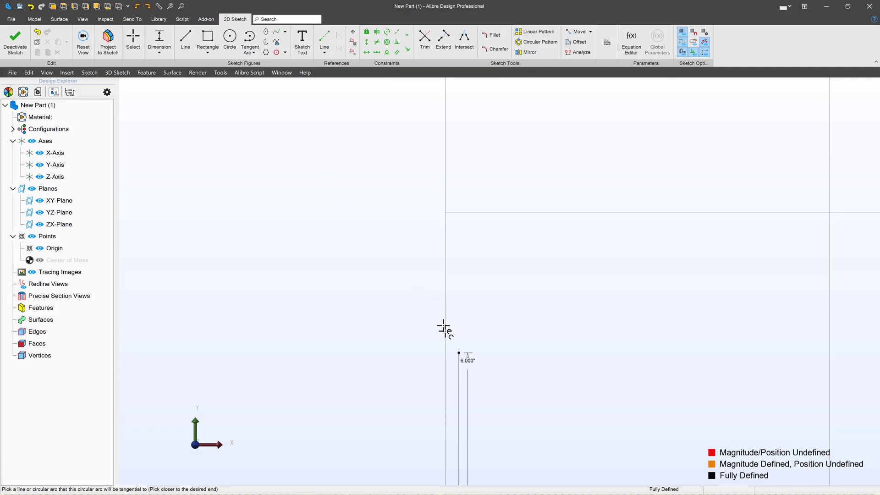
# Step: Chain two tangent arcs from the line's top end into an S-shaped curve
pyautogui.click(308, 327)
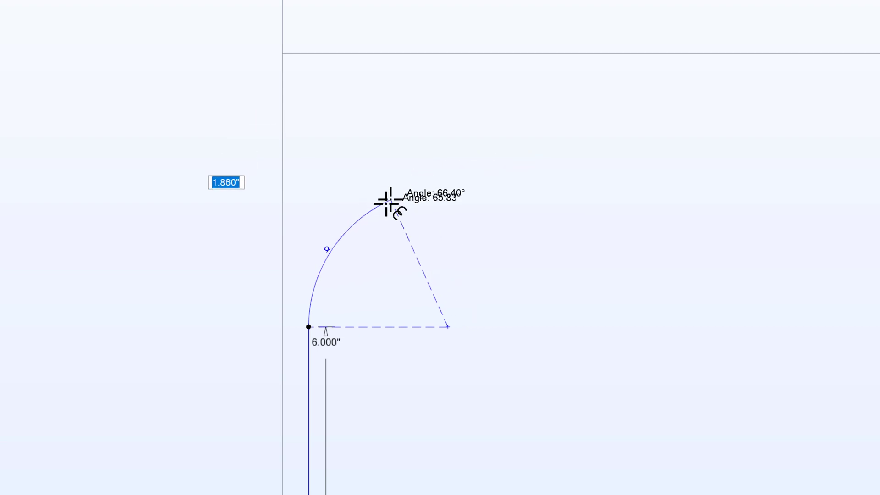
pyautogui.click(360, 234)
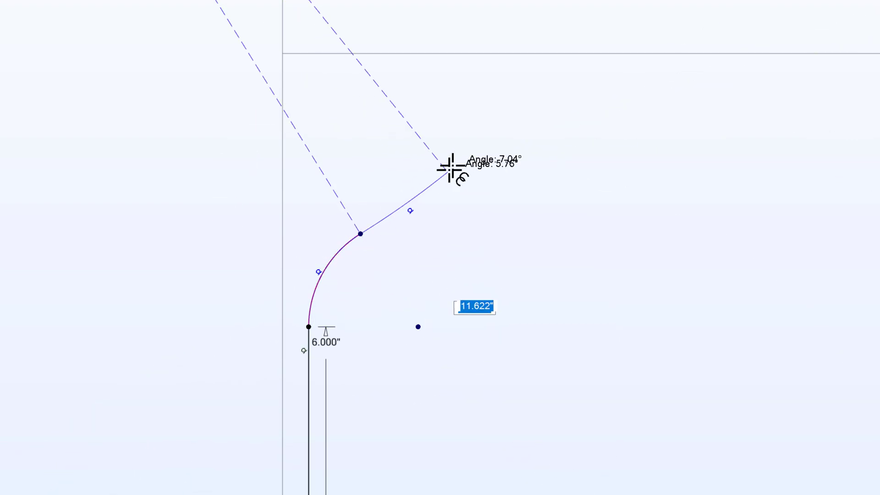
pyautogui.click(386, 183)
pyautogui.press('Escape')
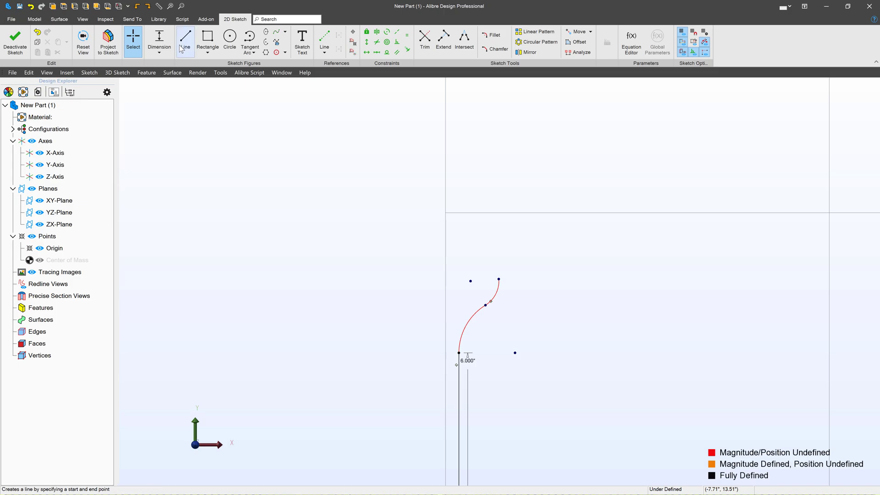
pyautogui.press('Escape')
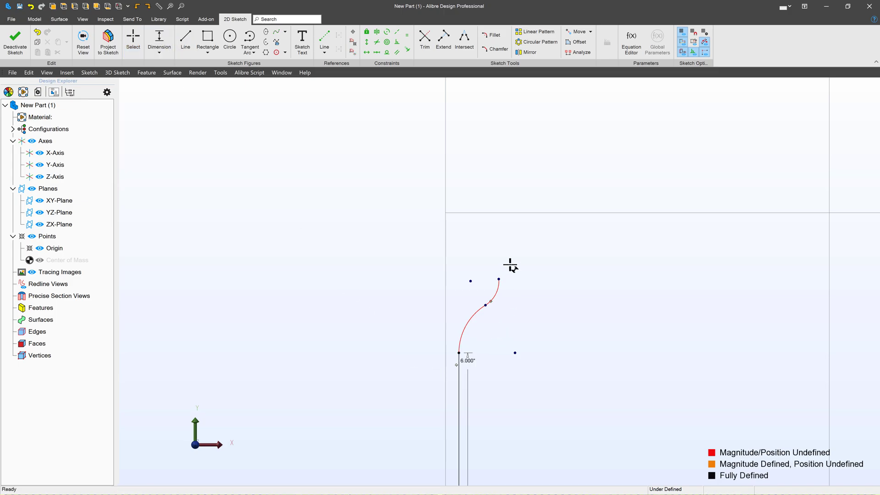
# Step: Dimension the curve's top end 1.250" above the line and drag an arc end to reshape it
pyautogui.click(498, 280)
pyautogui.click(574, 311)
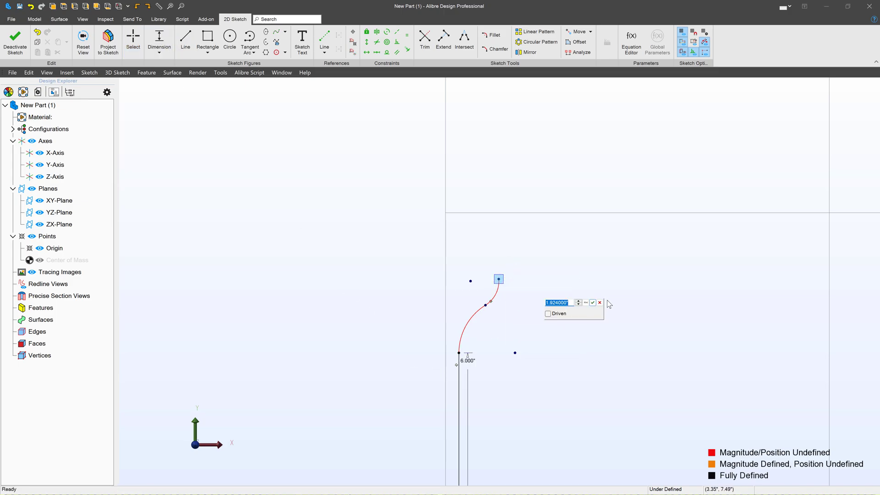
pyautogui.write('1.25')
pyautogui.press('Return')
pyautogui.scroll(5, 458, 291)
pyautogui.press('Escape')
pyautogui.moveTo(530, 308); pyautogui.dragTo(461, 417)
pyautogui.scroll(-4, 451, 328)
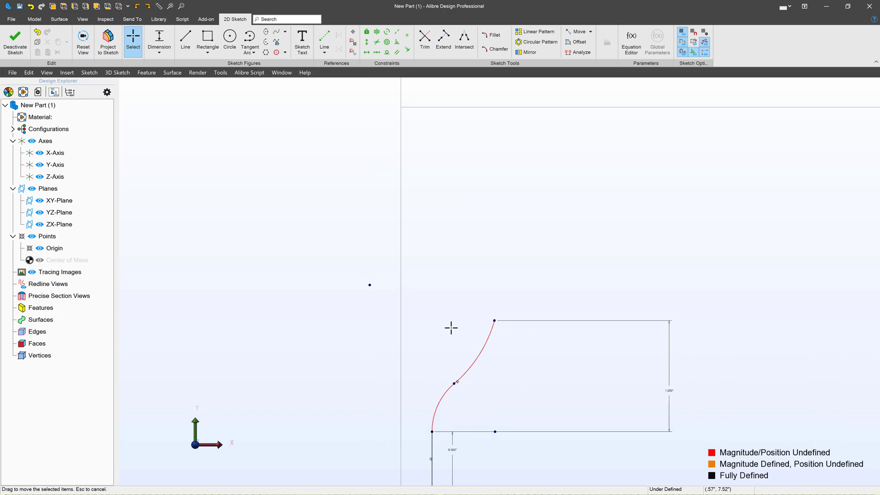
# Step: Level the free sketch point with the curve's top end and reshape the curve
pyautogui.click(366, 52)
pyautogui.click(393, 297)
pyautogui.click(486, 323)
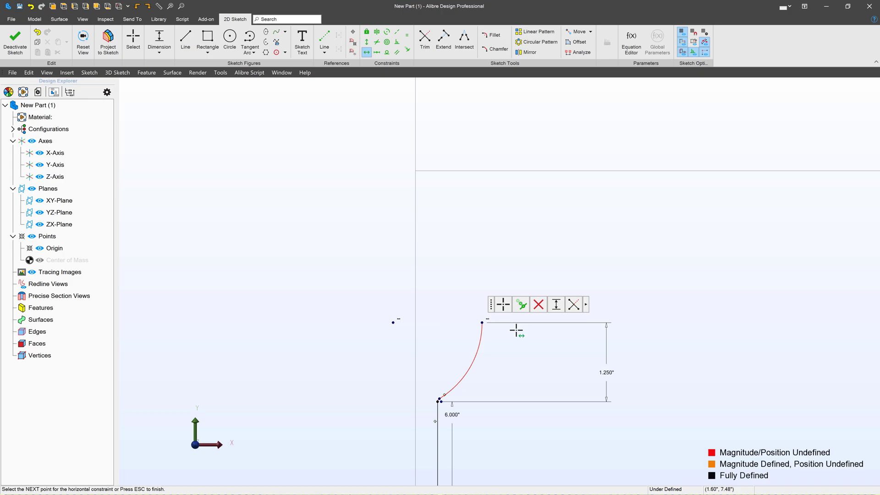
pyautogui.scroll(5, 427, 393)
pyautogui.press('Escape')
pyautogui.moveTo(459, 411); pyautogui.dragTo(521, 329)
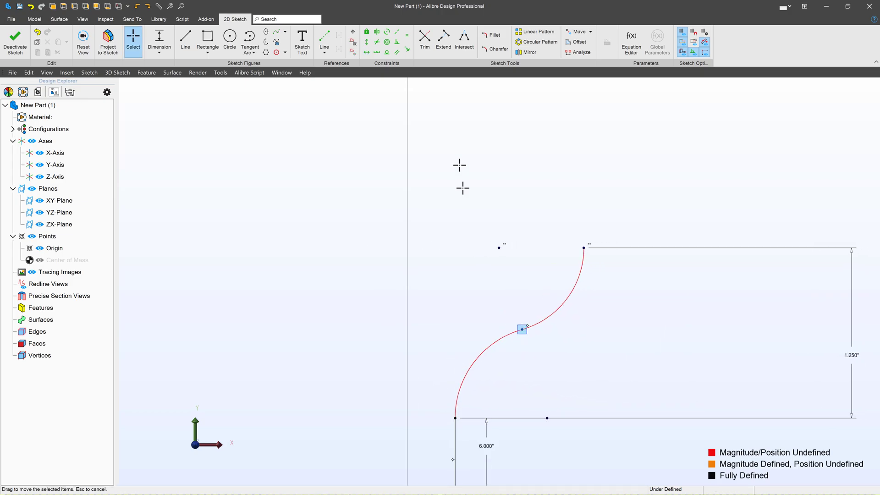
# Step: Make the upper and lower arcs equal, then nudge the curve's top endpoint left
pyautogui.click(407, 35)
pyautogui.click(547, 324)
pyautogui.click(494, 345)
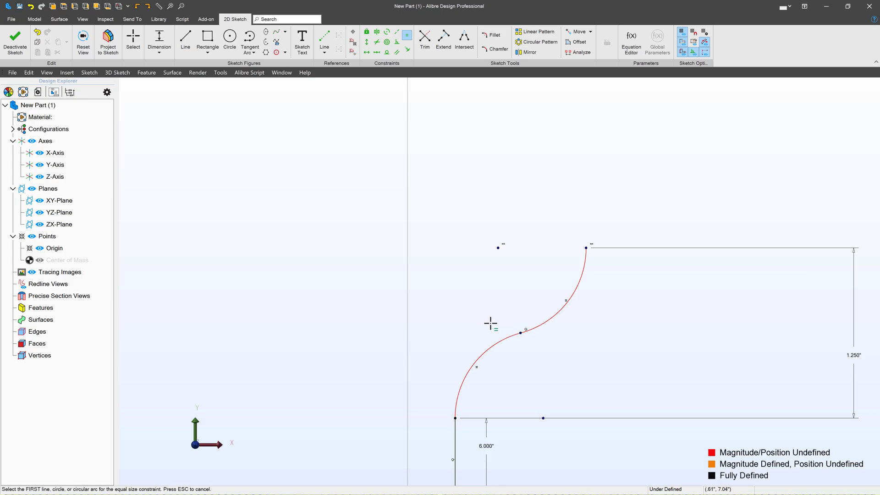
pyautogui.press('Escape')
pyautogui.moveTo(582, 248); pyautogui.dragTo(537, 231)
pyautogui.press('Escape')
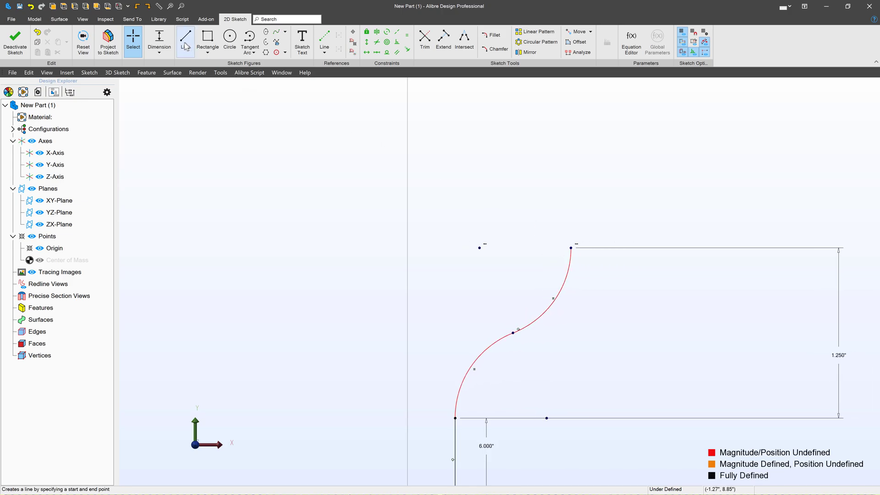
# Step: Add a 1.500" horizontal dimension to the S-curve's top end
pyautogui.scroll(-10, 571, 248)
pyautogui.moveTo(523, 424); pyautogui.dragTo(546, 187)
pyautogui.click(541, 184)
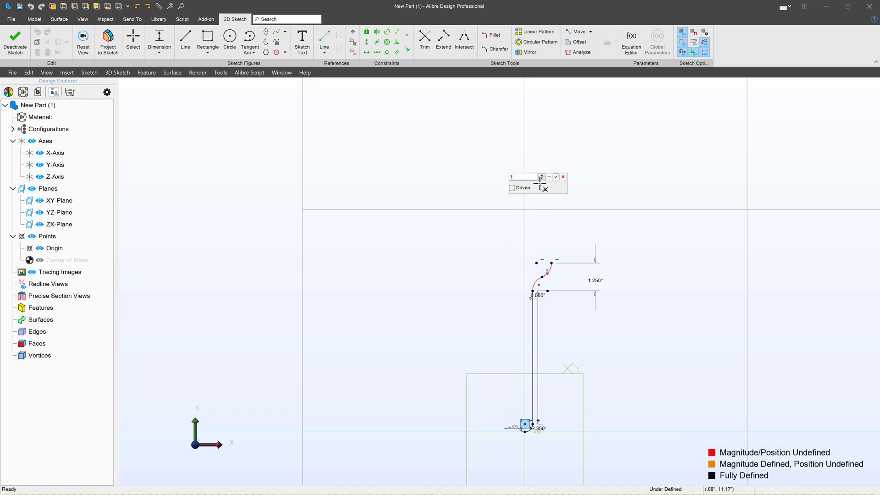
pyautogui.press('Return')
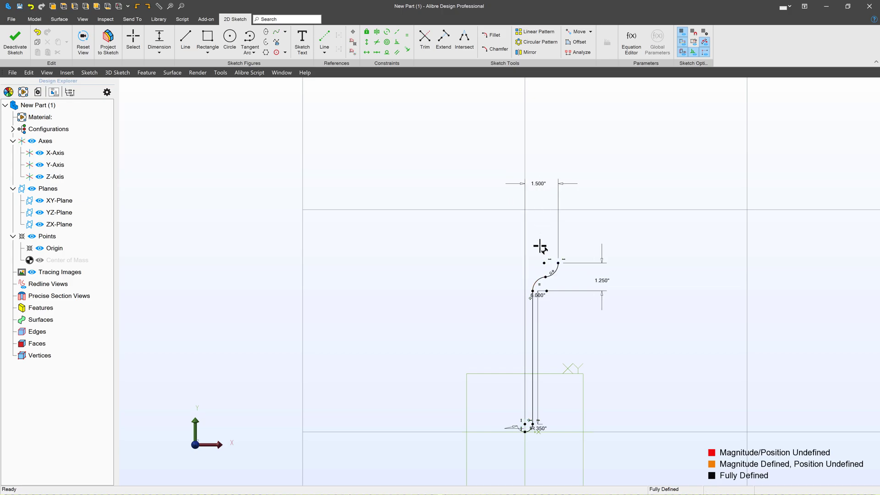
pyautogui.scroll(3, 540, 245)
# Step: Draw a vertical line up from the curve's end, capped by a tangent arc curving left
pyautogui.click(185, 42)
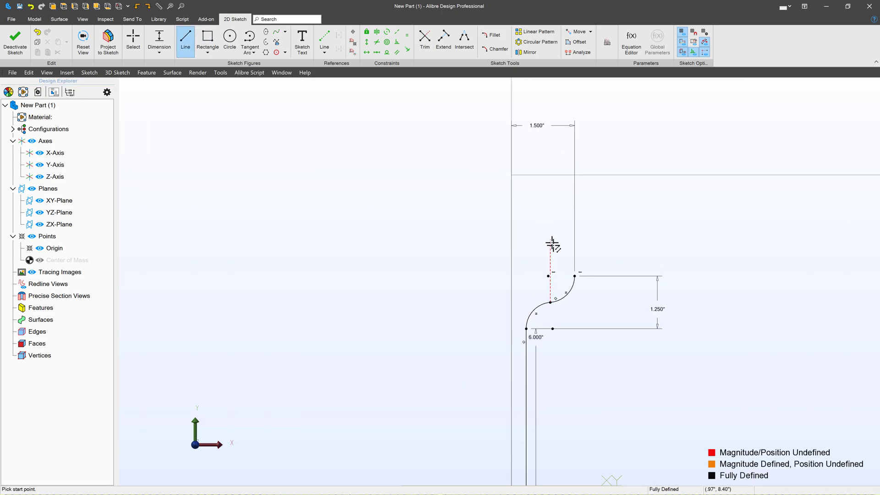
pyautogui.click(575, 276)
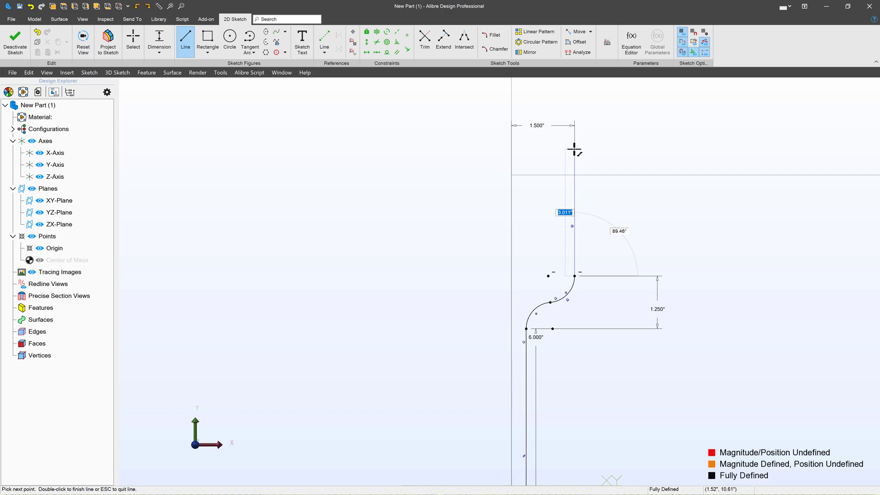
pyautogui.click(573, 150)
pyautogui.press('t')
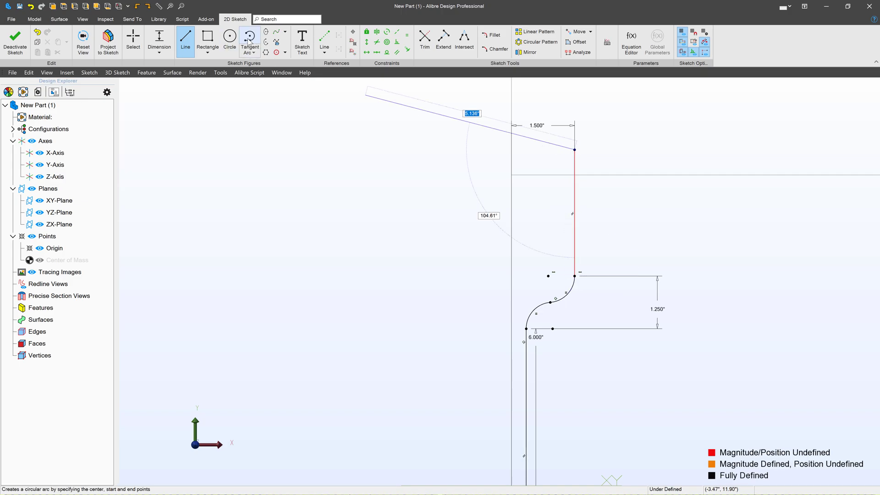
pyautogui.click(573, 150)
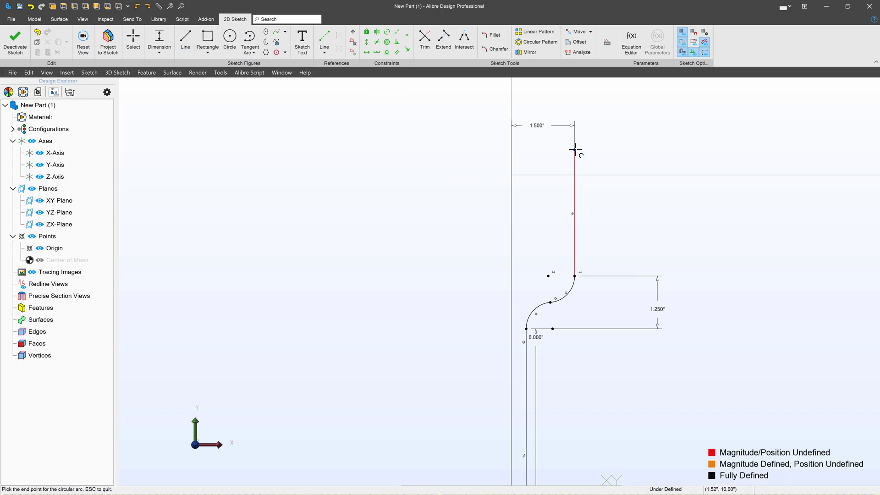
pyautogui.click(512, 85)
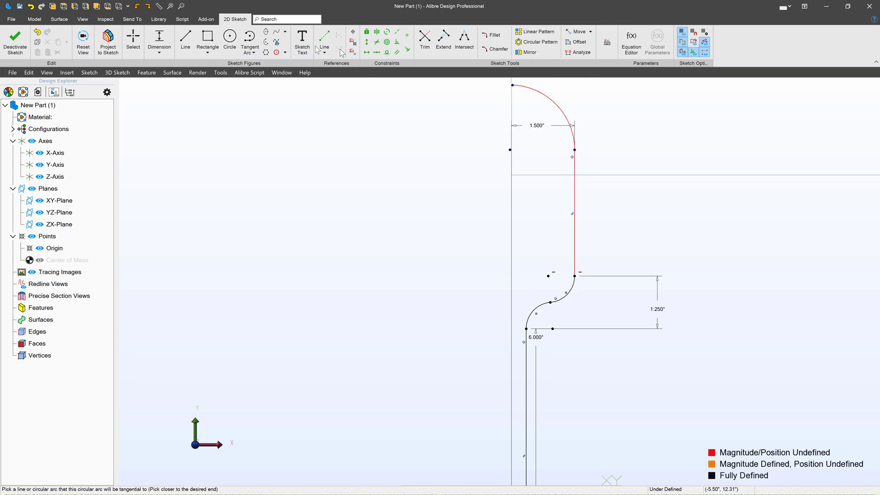
# Step: Vertically align the head arc's left endpoint with the origin
pyautogui.click(367, 42)
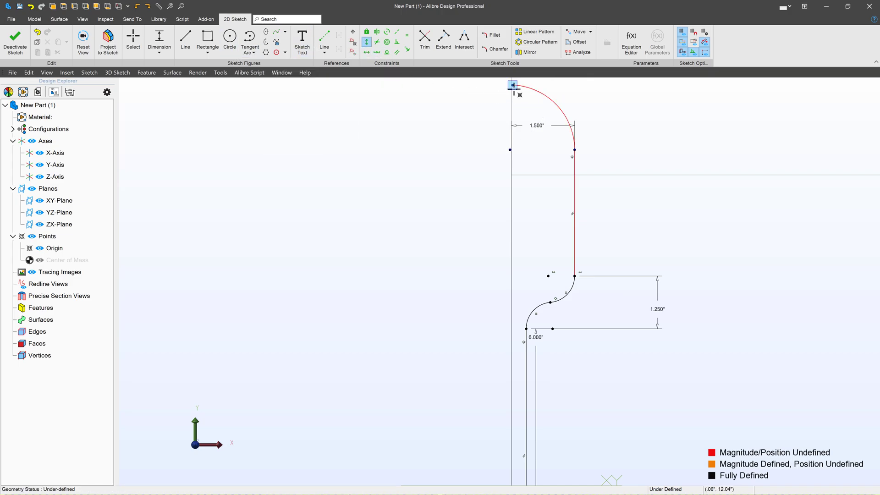
pyautogui.click(511, 149)
pyautogui.press('Escape')
pyautogui.click(510, 149)
pyautogui.scroll(-3, 458, 117)
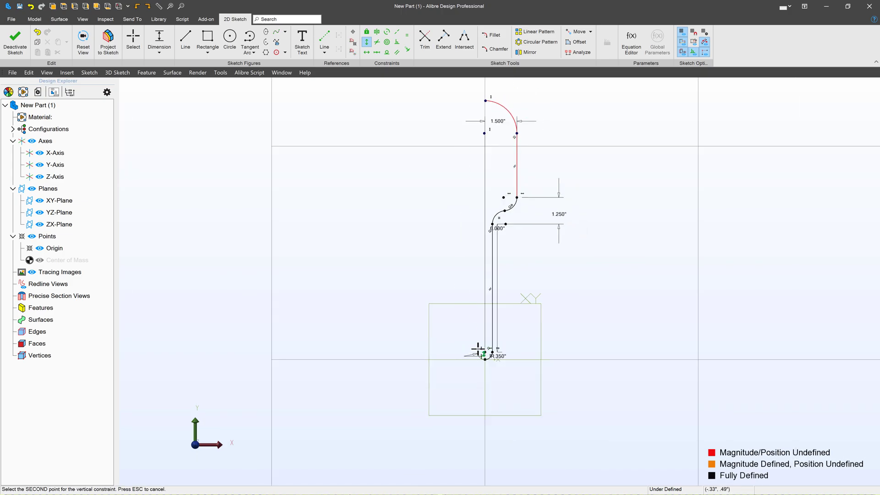
pyautogui.click(485, 360)
pyautogui.scroll(6, 497, 94)
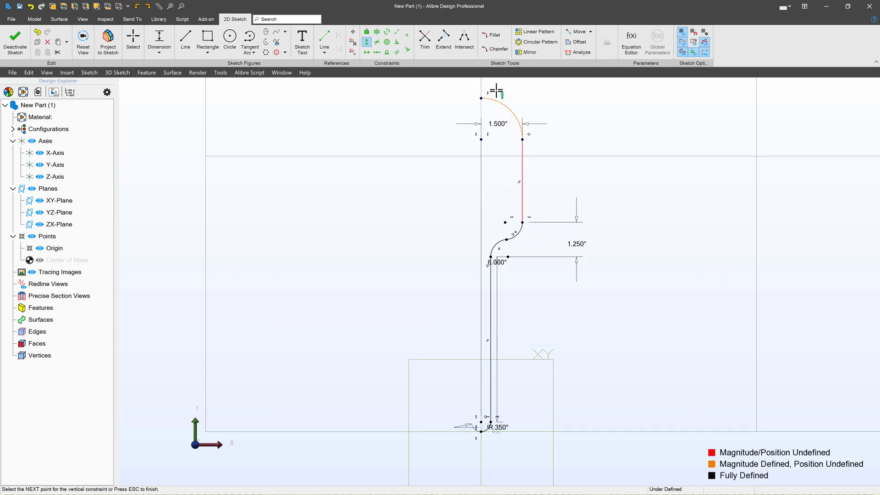
pyautogui.press('Escape')
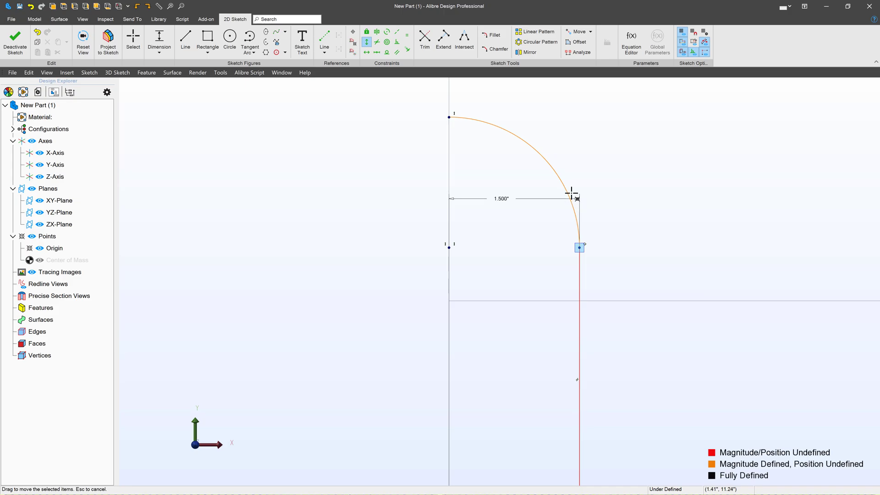
# Step: Reshape the head arc and dimension the profile's overall height to 10.500"
pyautogui.press('Escape')
pyautogui.moveTo(579, 246)
pyautogui.mouseDown()
pyautogui.moveTo(574, 188)
pyautogui.moveTo(570, 279)
pyautogui.mouseUp()
pyautogui.scroll(-5, 548, 227)
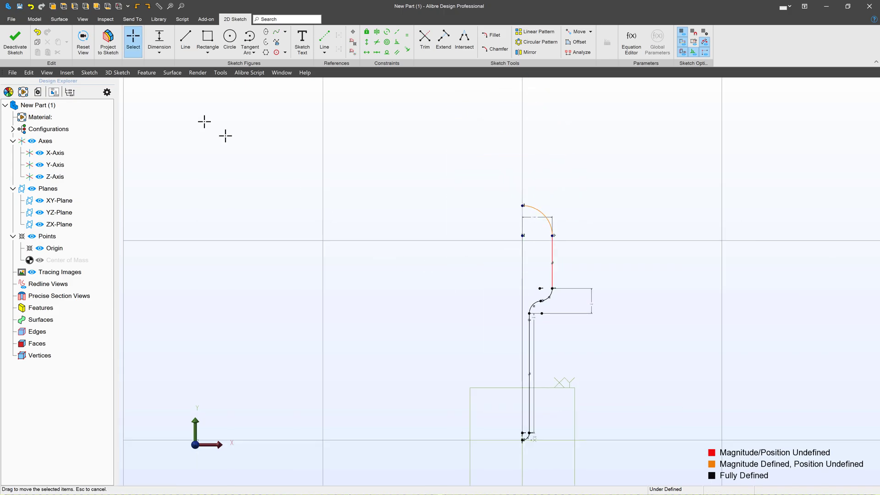
pyautogui.click(167, 47)
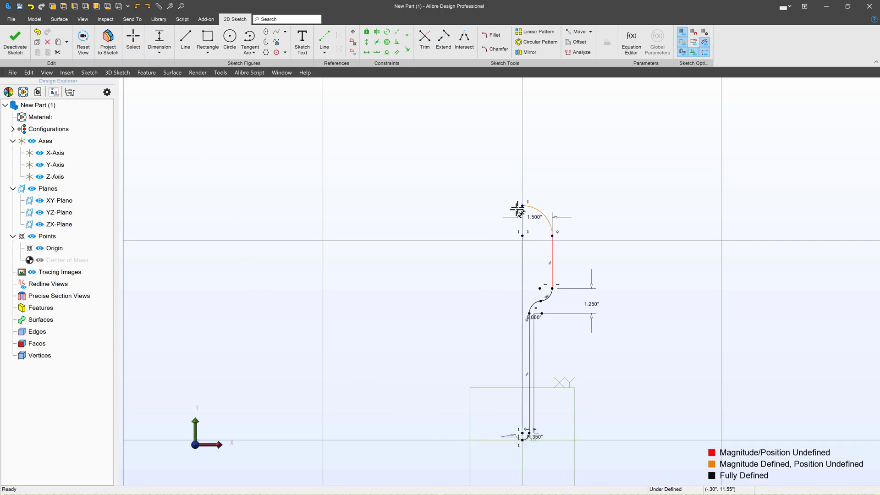
pyautogui.click(523, 205)
pyautogui.click(456, 249)
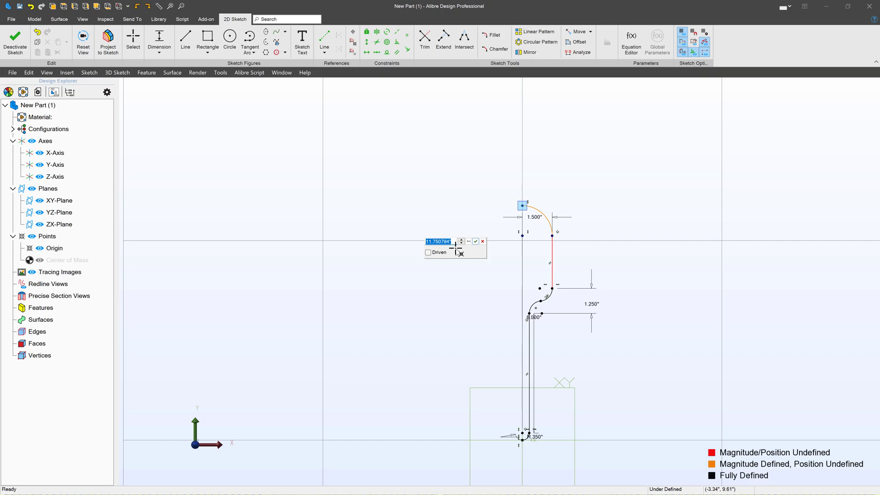
pyautogui.press('Return')
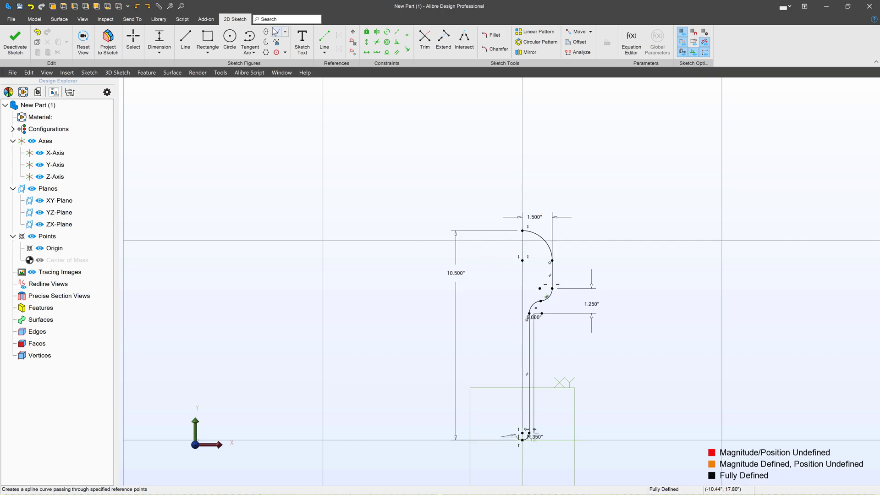
pyautogui.click(185, 41)
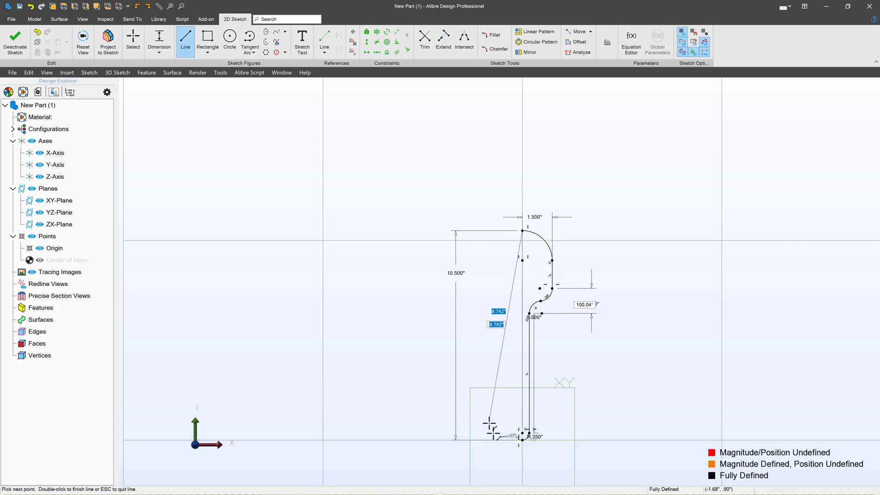
# Step: Draw a closing line from the head's top down to the origin and exit the sketch
pyautogui.scroll(3, 506, 447)
pyautogui.click(548, 424)
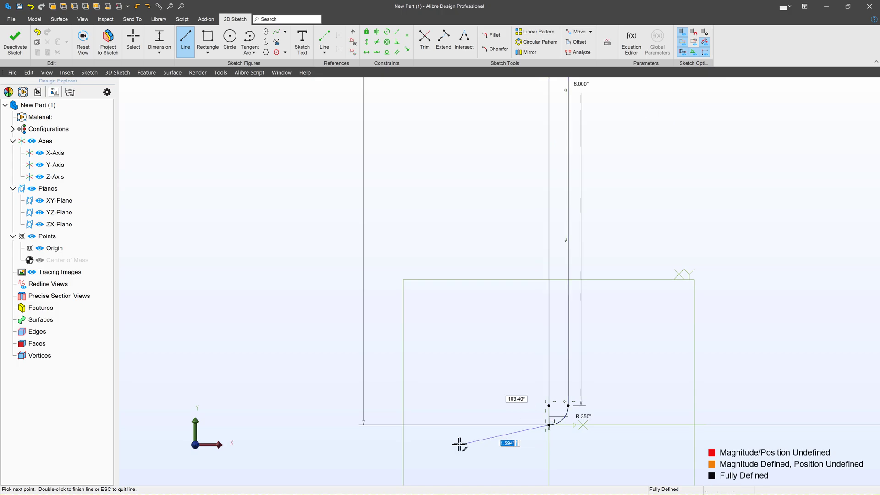
pyautogui.press('Escape')
pyautogui.scroll(-2, 455, 429)
pyautogui.scroll(-2, 455, 429)
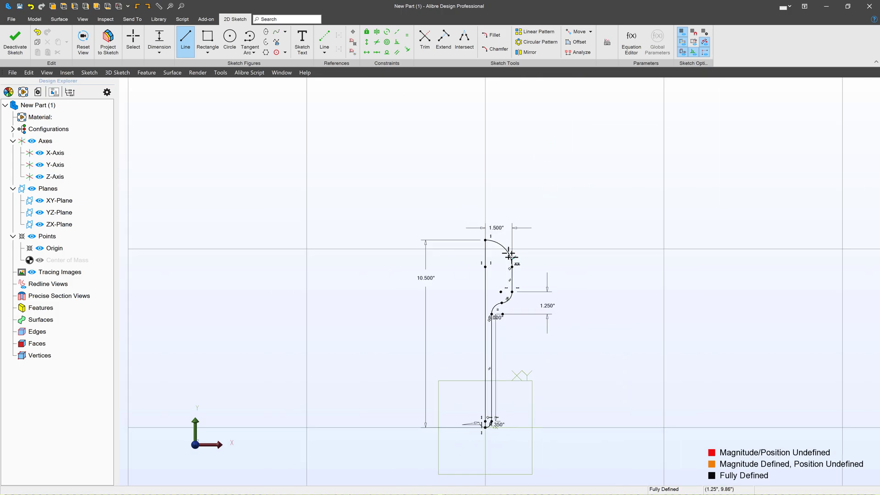
pyautogui.press('Escape')
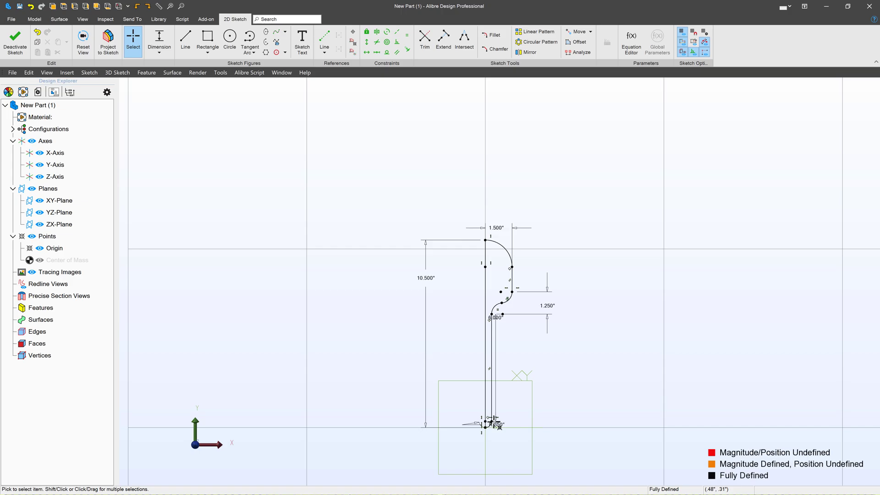
pyautogui.scroll(2, 499, 328)
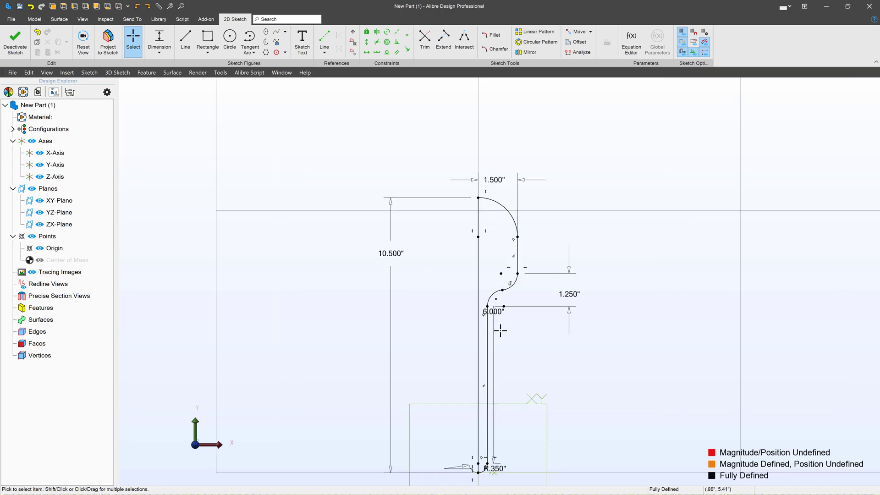
pyautogui.click(8, 45)
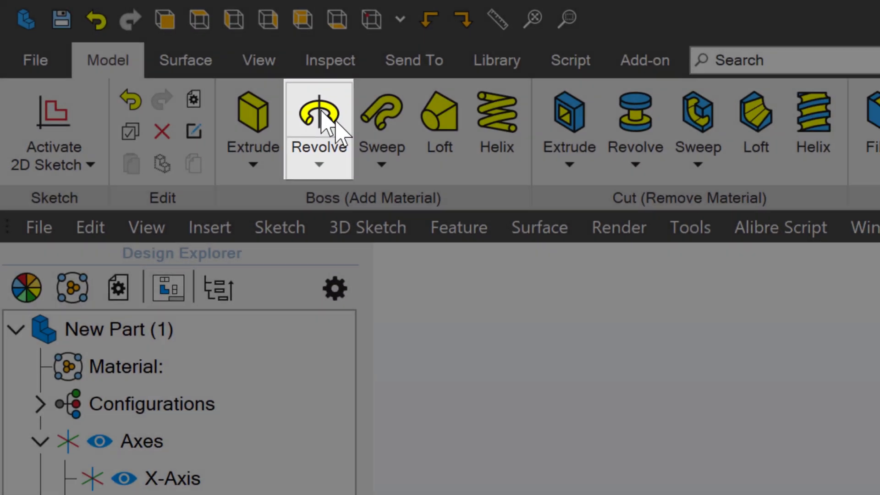
# Step: Revolve the profile 360° about the Y-Axis into the handle solid, then pick the XY-Plane
pyautogui.click(437, 153)
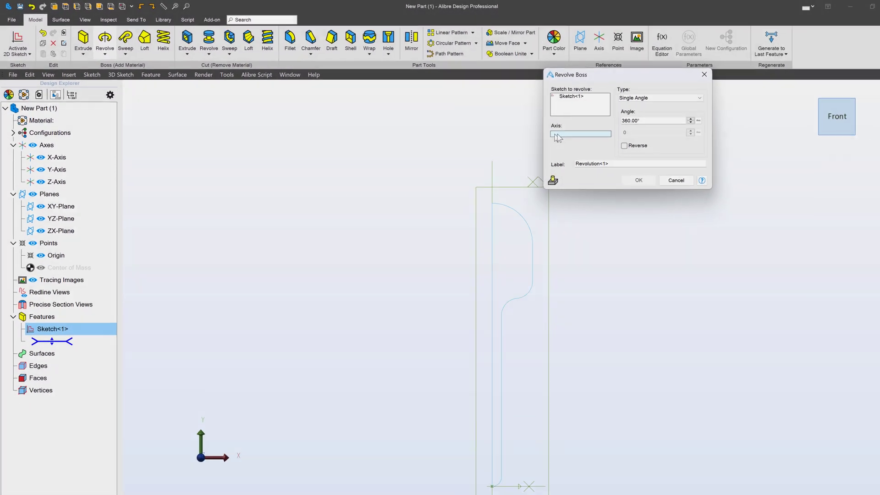
pyautogui.click(398, 205)
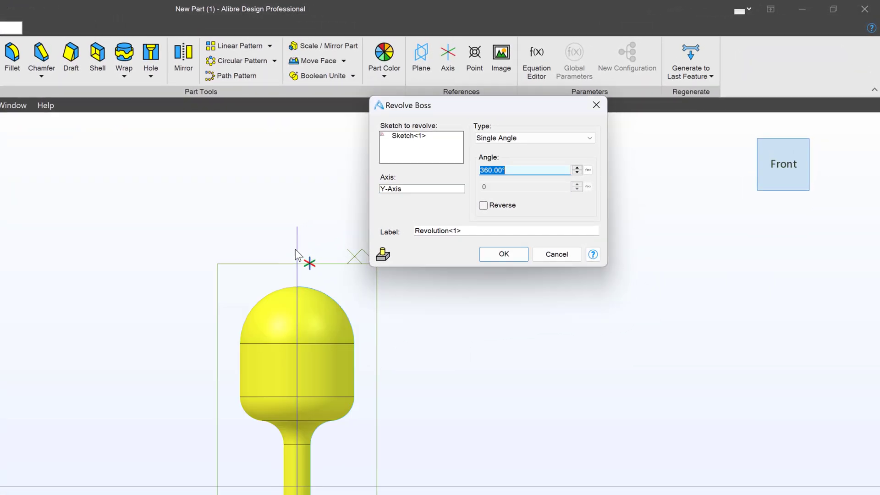
pyautogui.moveTo(197, 442)
pyautogui.mouseDown(button='middle')
pyautogui.moveTo(174, 442)
pyautogui.moveTo(169, 453)
pyautogui.moveTo(169, 439)
pyautogui.moveTo(239, 433)
pyautogui.mouseUp(button='middle')
pyautogui.click(503, 254)
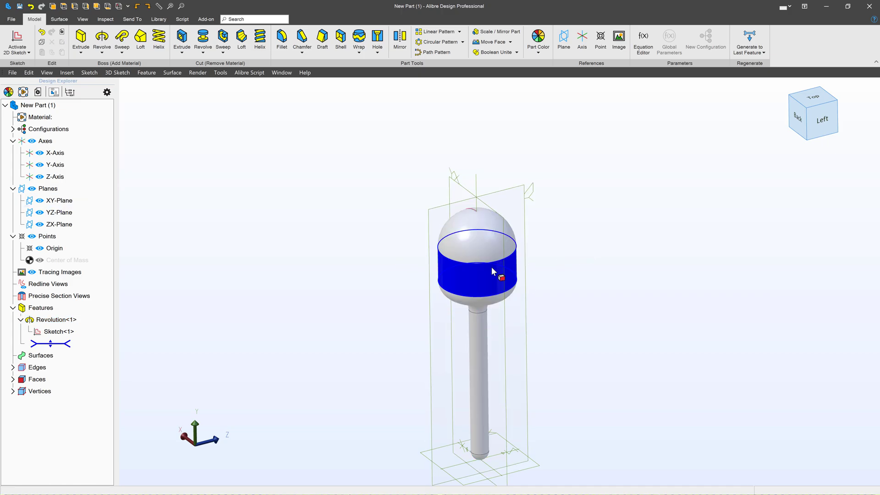
pyautogui.click(459, 184)
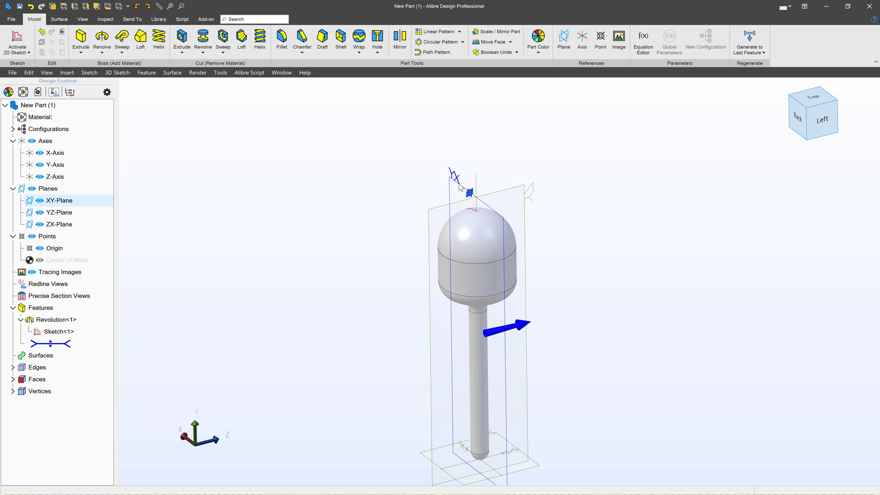
# Step: Start a sketch on the XY-Plane and draw a circle at the head's edge, diameter .575"
pyautogui.click(18, 39)
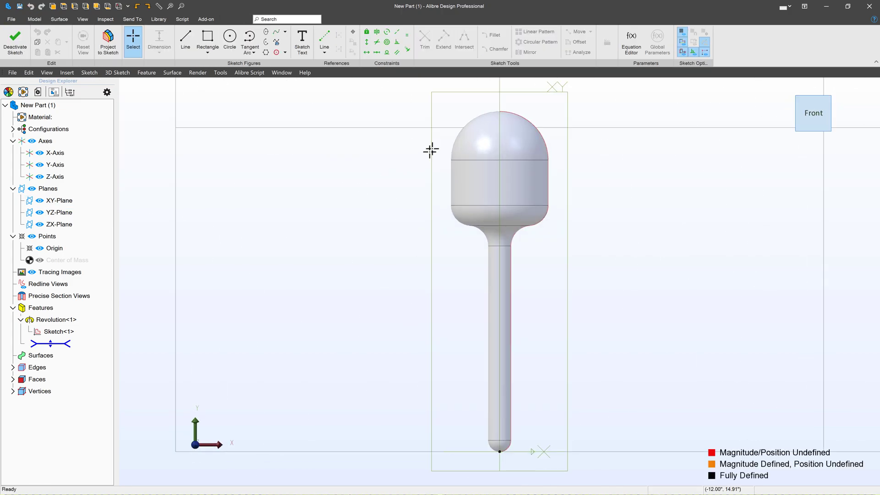
pyautogui.click(230, 39)
pyautogui.click(548, 194)
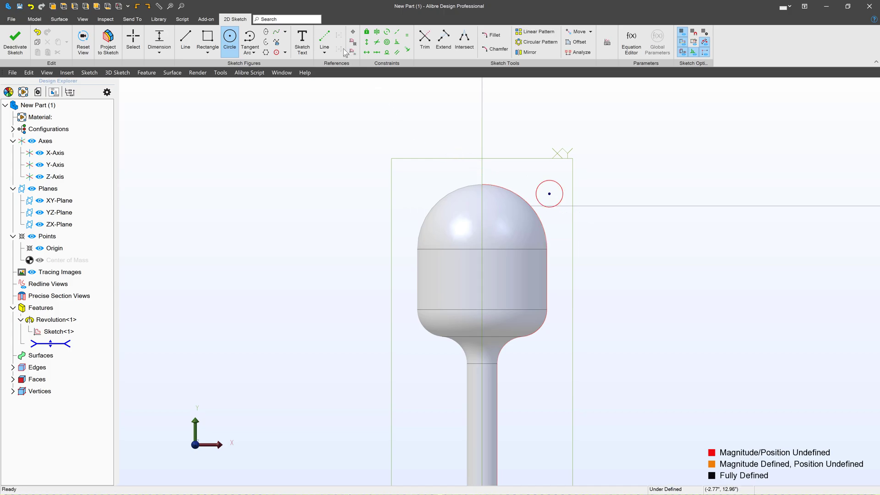
pyautogui.press('Escape')
pyautogui.click(562, 189)
pyautogui.click(628, 183)
pyautogui.write('.575')
pyautogui.press('Return')
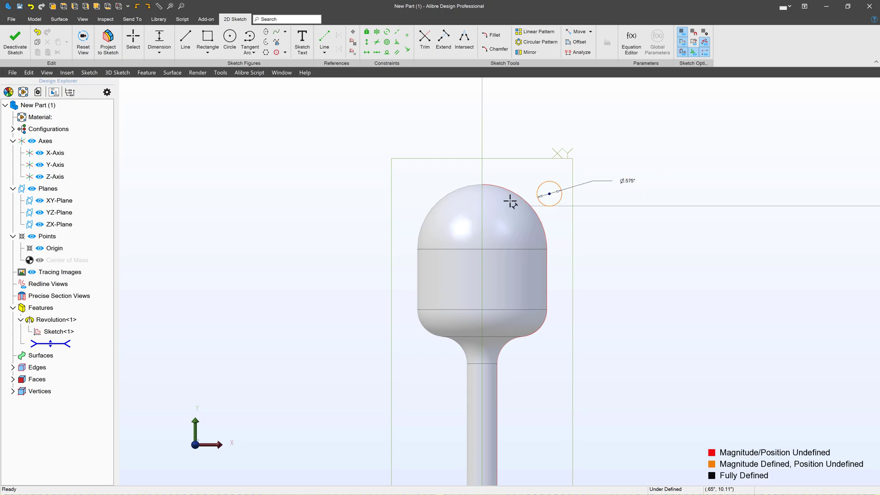
# Step: Locate the circle 1.5" horizontally and 9.5" vertically from the origin, then exit the sketch
pyautogui.scroll(-5, 548, 194)
pyautogui.click(521, 377)
pyautogui.click(548, 197)
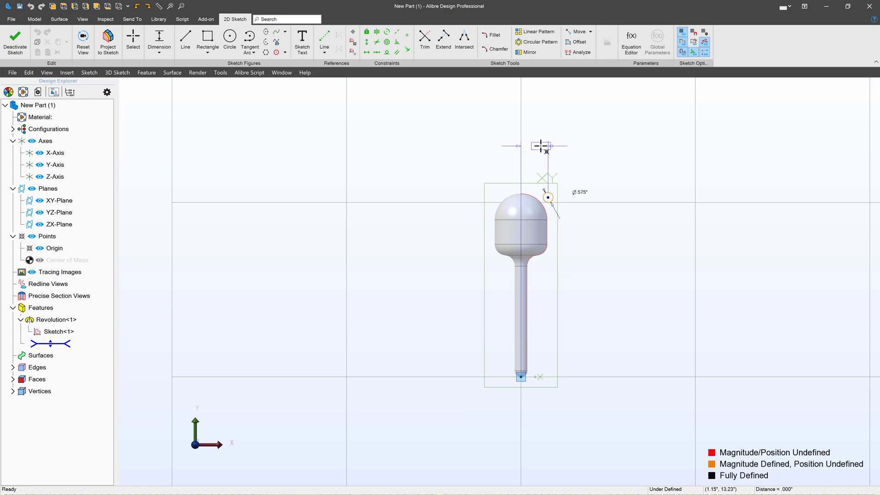
pyautogui.click(538, 145)
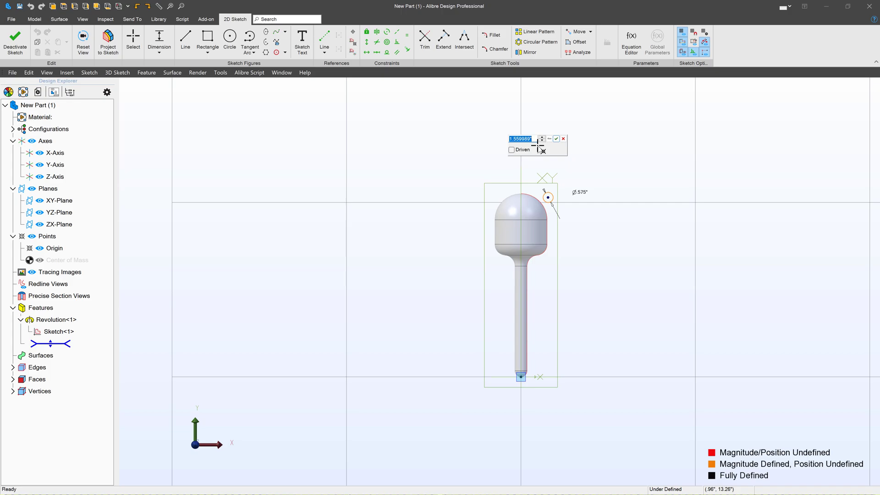
pyautogui.write('1.5')
pyautogui.press('Return')
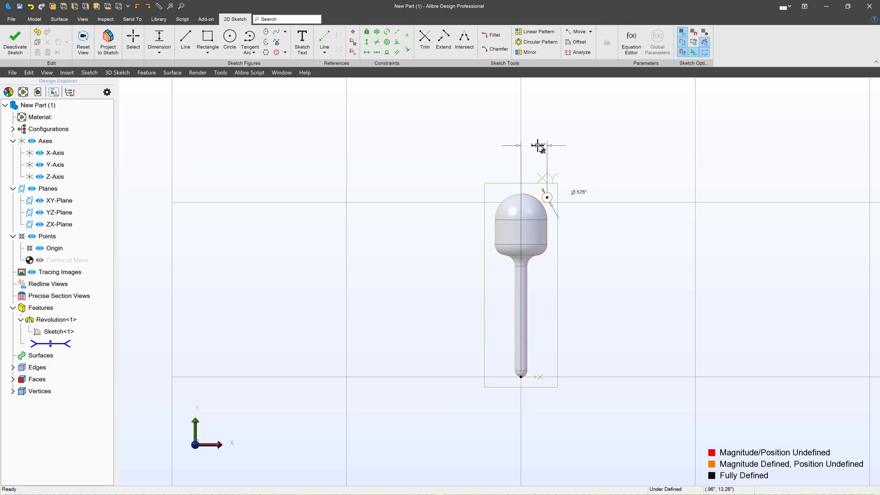
pyautogui.click(521, 377)
pyautogui.click(445, 329)
pyautogui.write('9.5')
pyautogui.press('Return')
pyautogui.scroll(4, 549, 191)
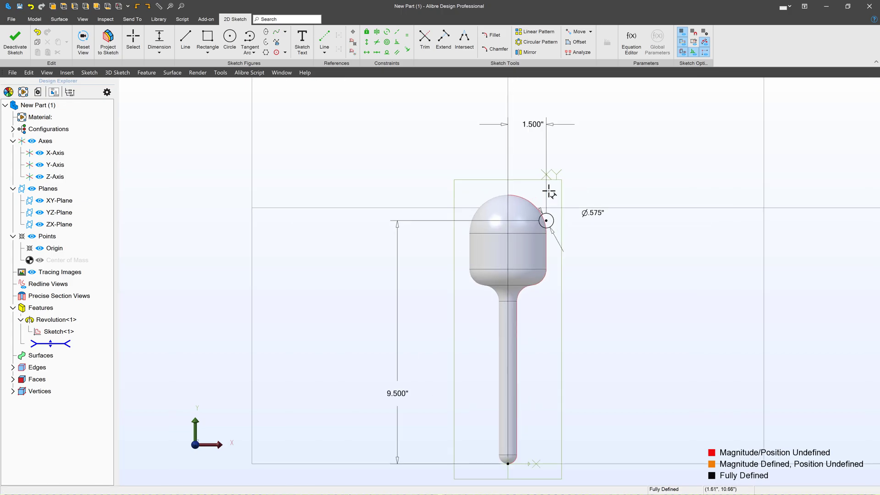
pyautogui.click(15, 40)
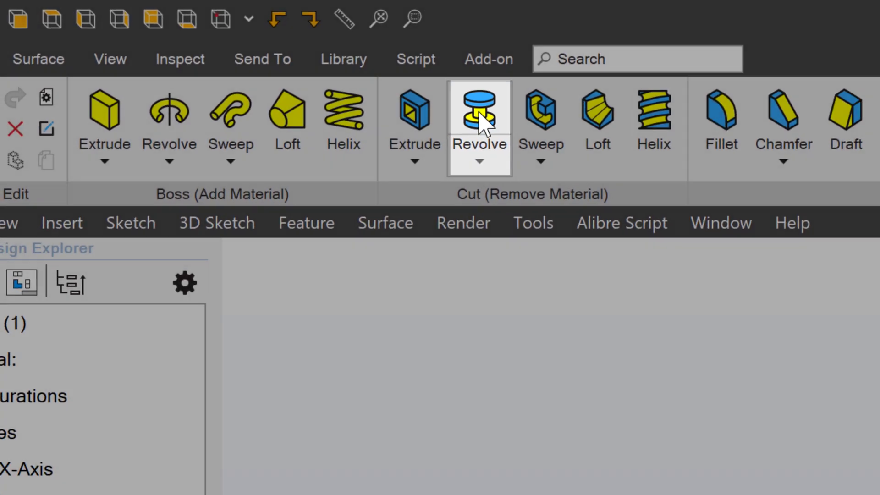
# Step: Revolve-cut the .575" circle 360° about the Y-Axis to carve a groove around the head
pyautogui.click(479, 117)
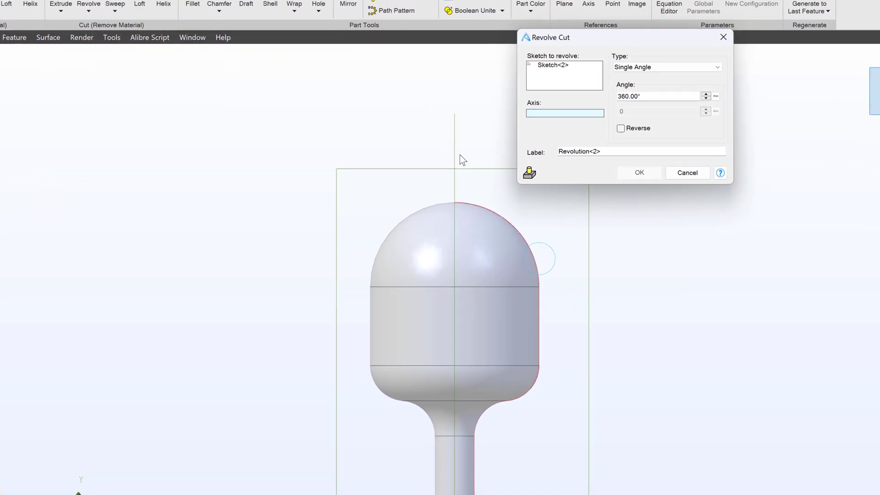
pyautogui.click(454, 179)
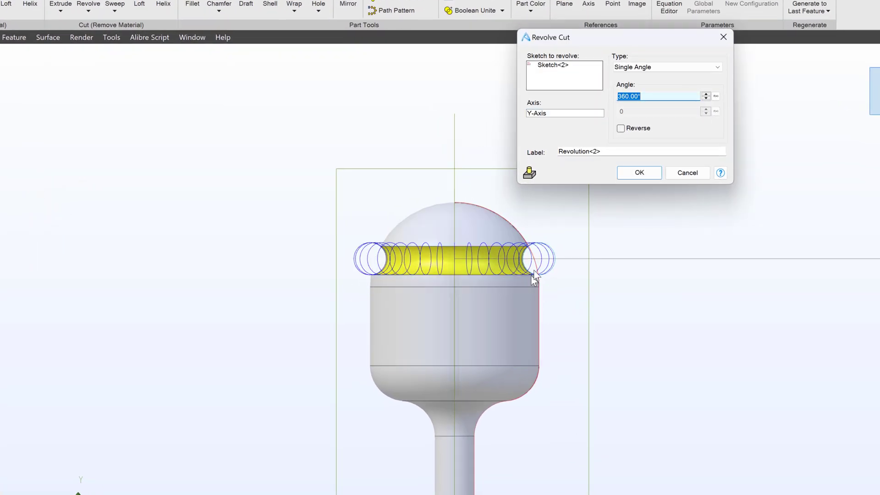
pyautogui.click(638, 174)
pyautogui.moveTo(525, 121); pyautogui.dragTo(573, 264, button='right')
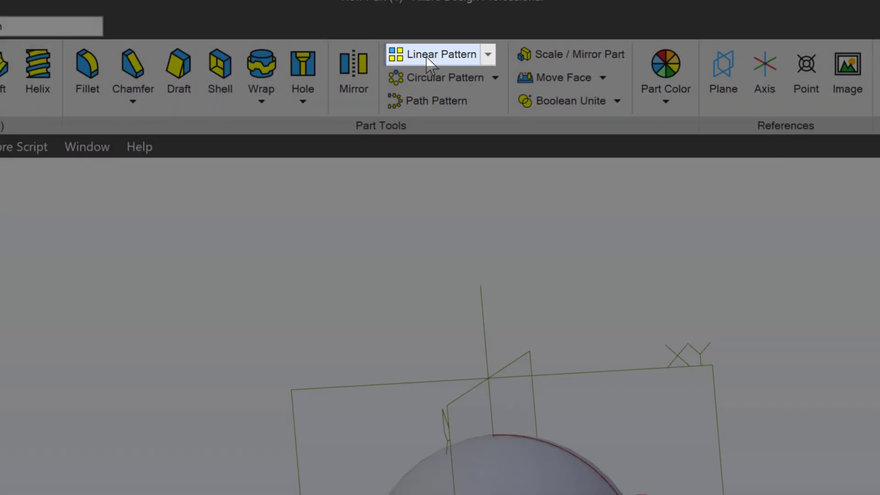
# Step: Linear-pattern the groove cut along the Y-Axis, reversed: 4 instances spaced .750" apart
pyautogui.click(441, 60)
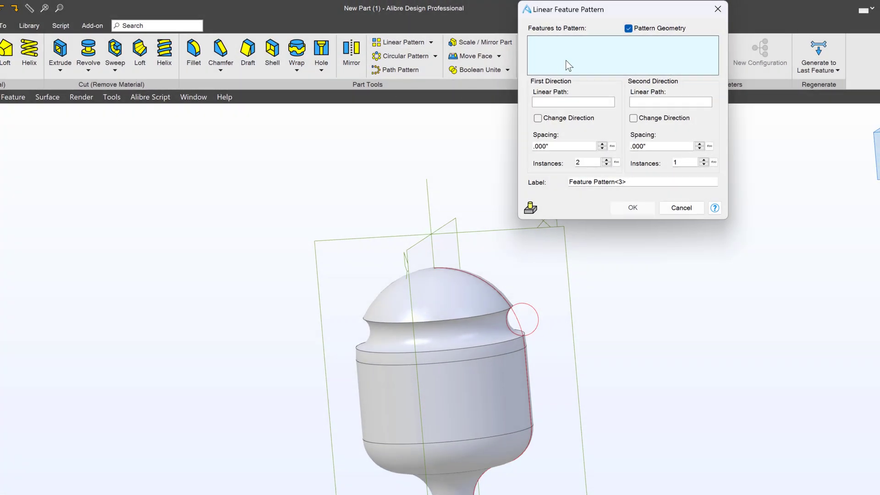
pyautogui.click(486, 327)
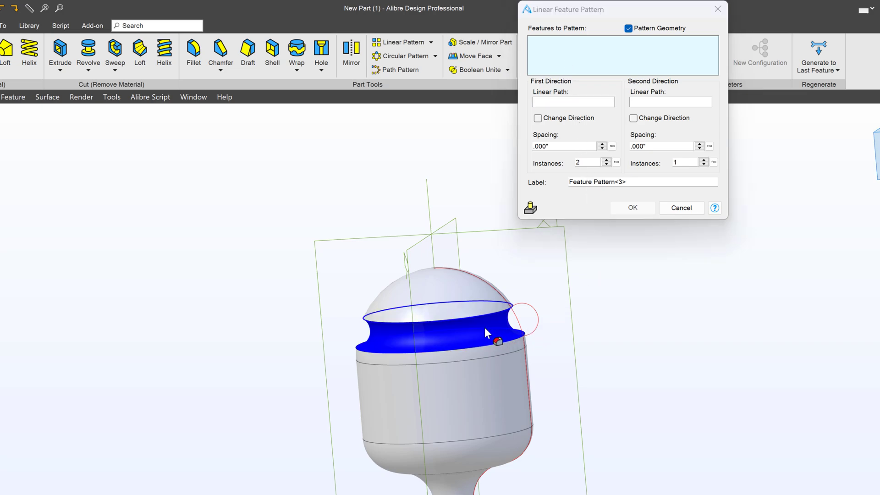
pyautogui.click(564, 99)
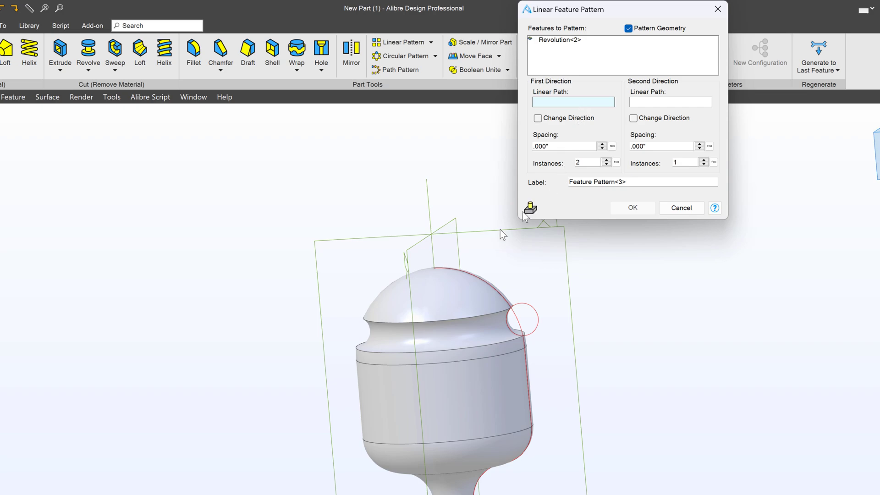
pyautogui.click(431, 223)
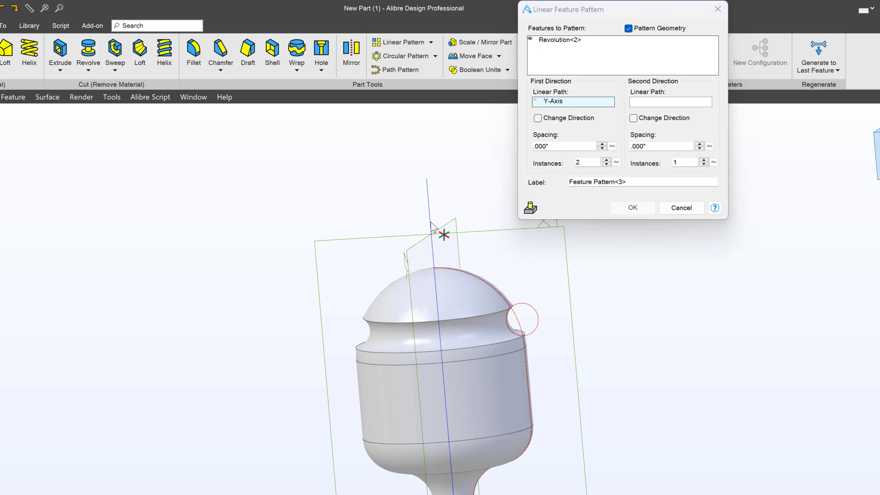
pyautogui.click(580, 146)
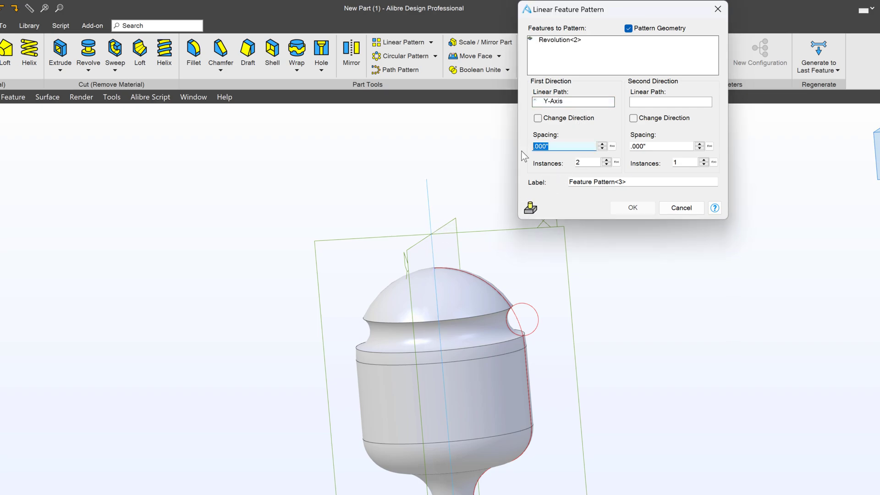
pyautogui.write('.75')
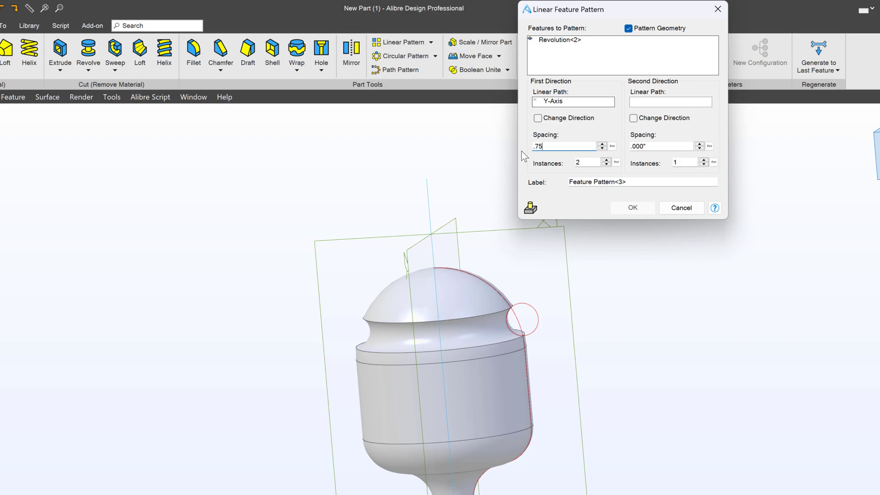
pyautogui.click(610, 62)
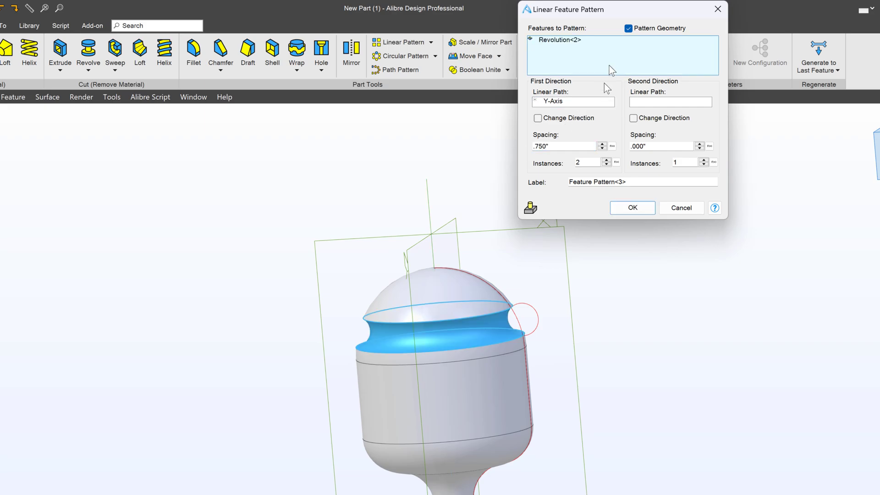
pyautogui.click(607, 160)
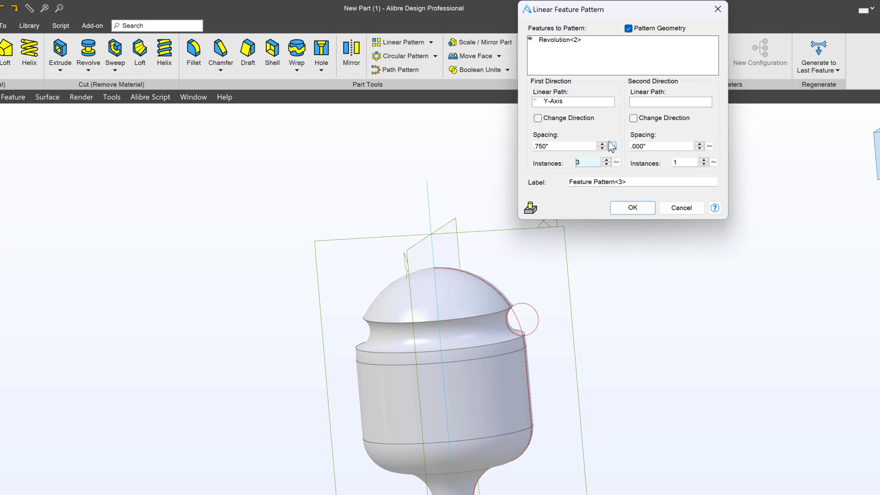
pyautogui.click(538, 118)
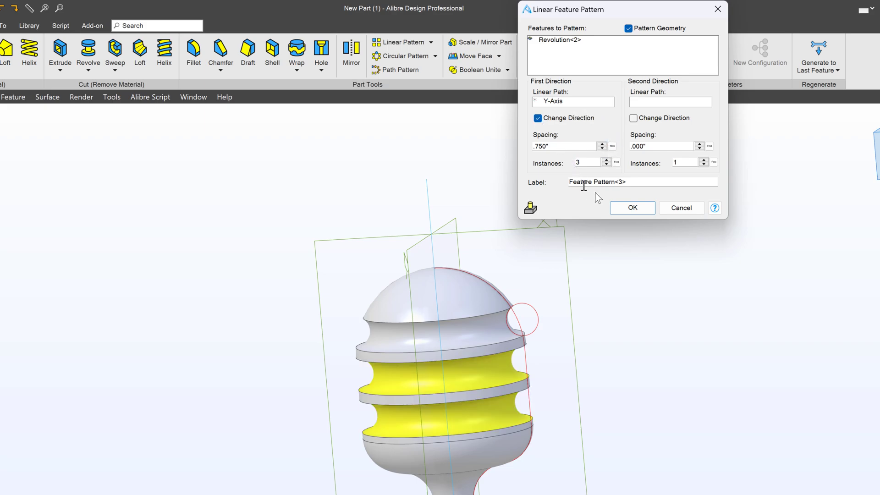
pyautogui.click(607, 161)
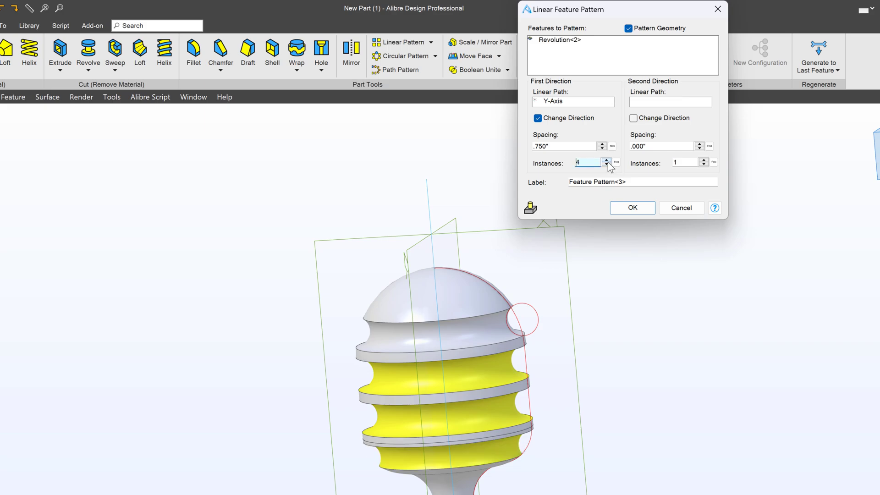
pyautogui.scroll(-2, 551, 356)
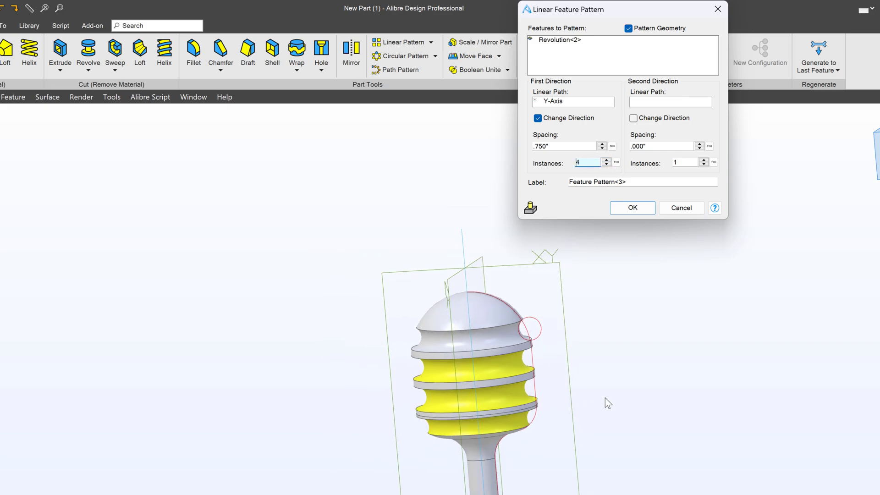
pyautogui.click(639, 210)
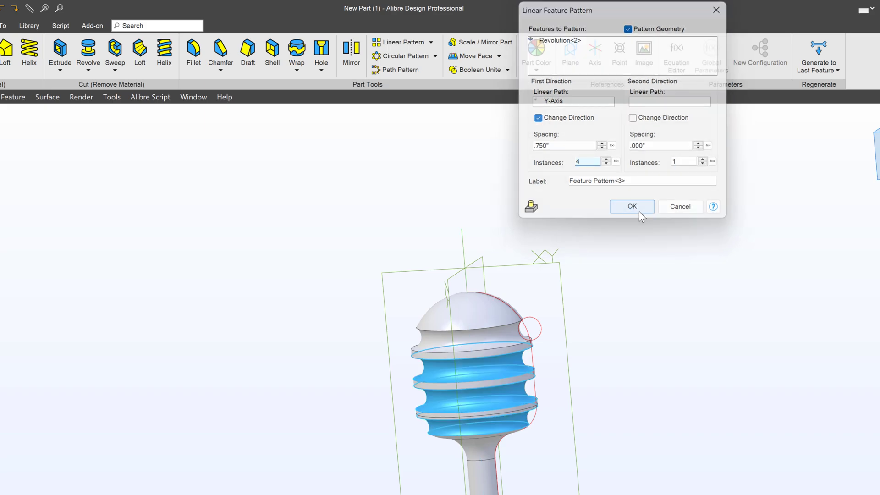